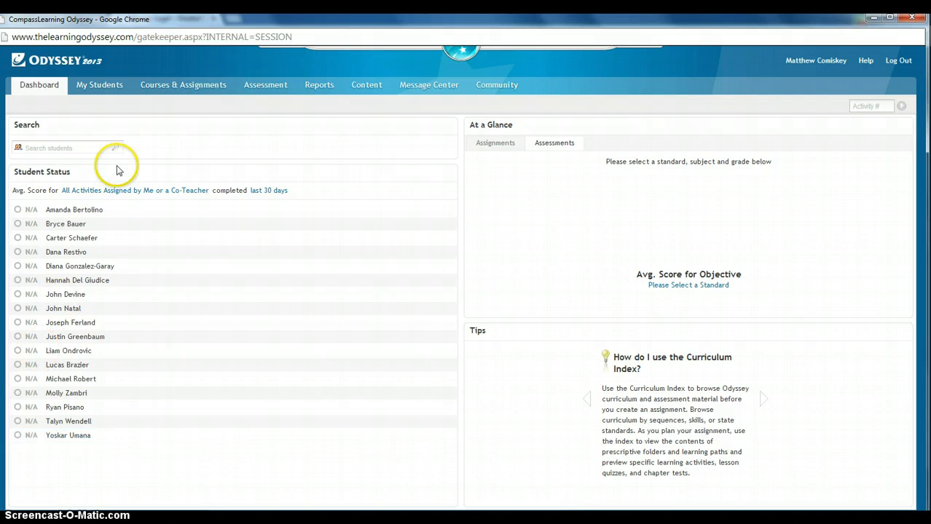
Step: Open the Test Builder in the Assessment area
click(252, 87)
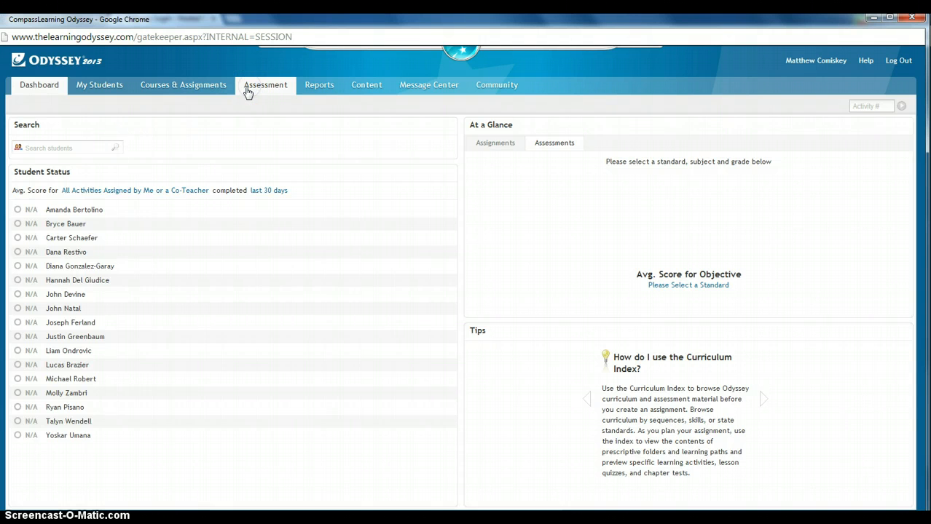
mouse_move(94, 227)
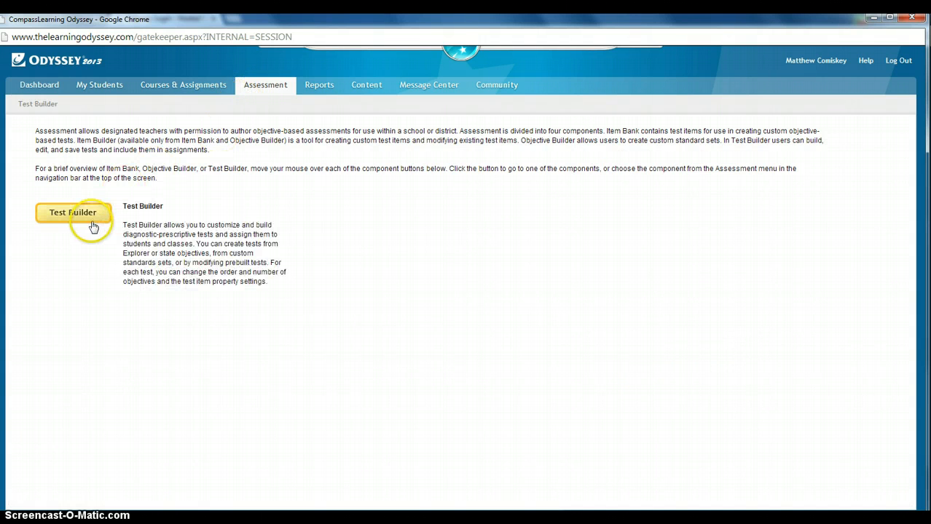
click(85, 212)
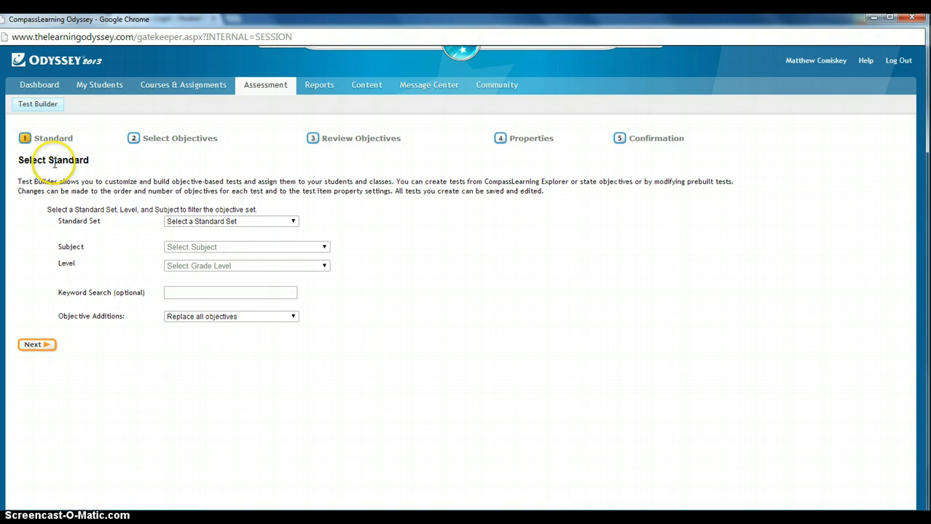
Step: Filter the objectives to the Common Core standard set, Math, Level 2, keeping Replace all objectives, and continue to objective selection
click(207, 222)
click(204, 270)
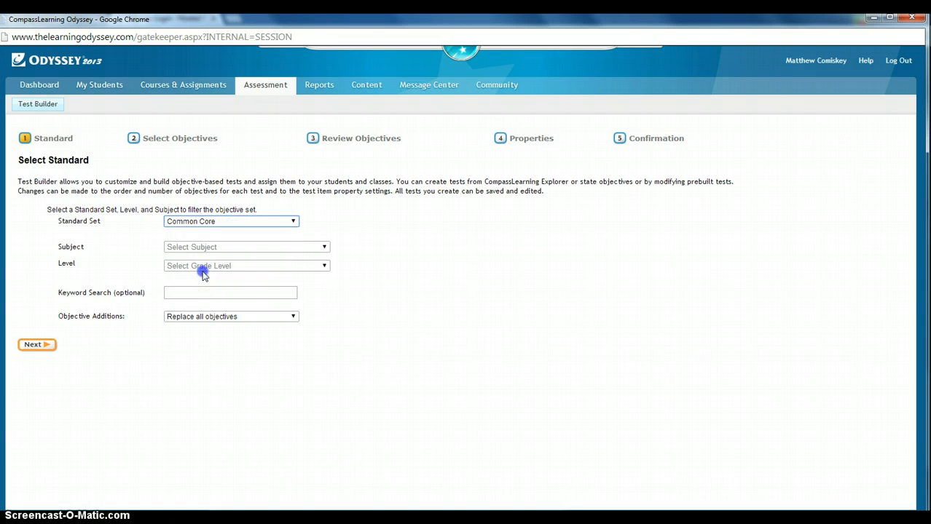
click(189, 250)
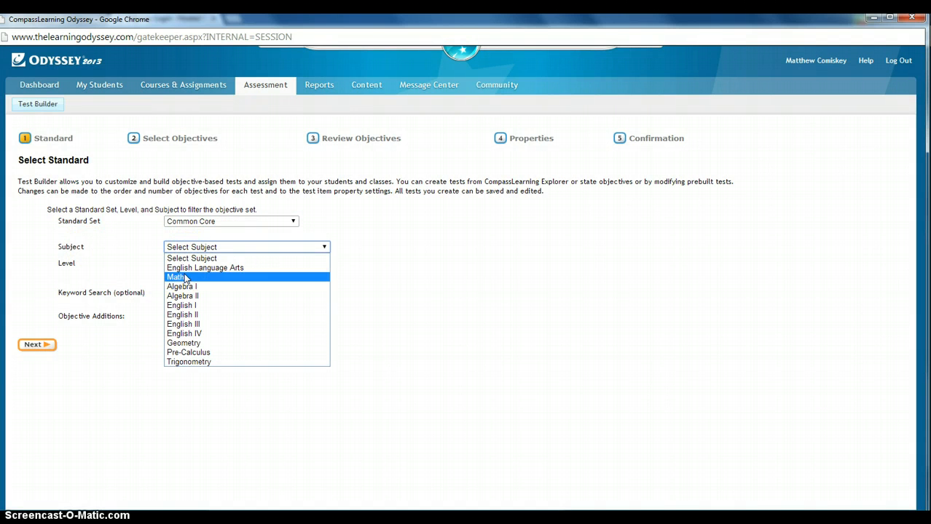
click(182, 277)
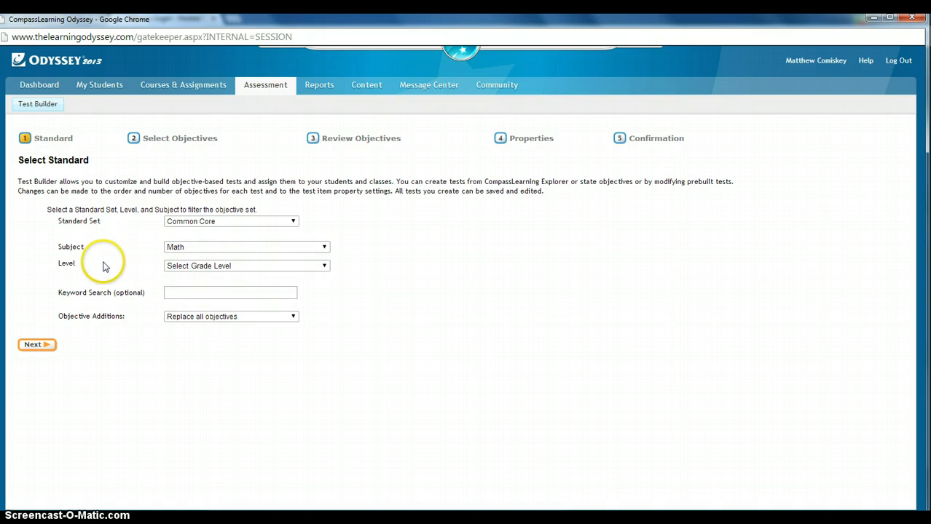
click(198, 266)
click(189, 302)
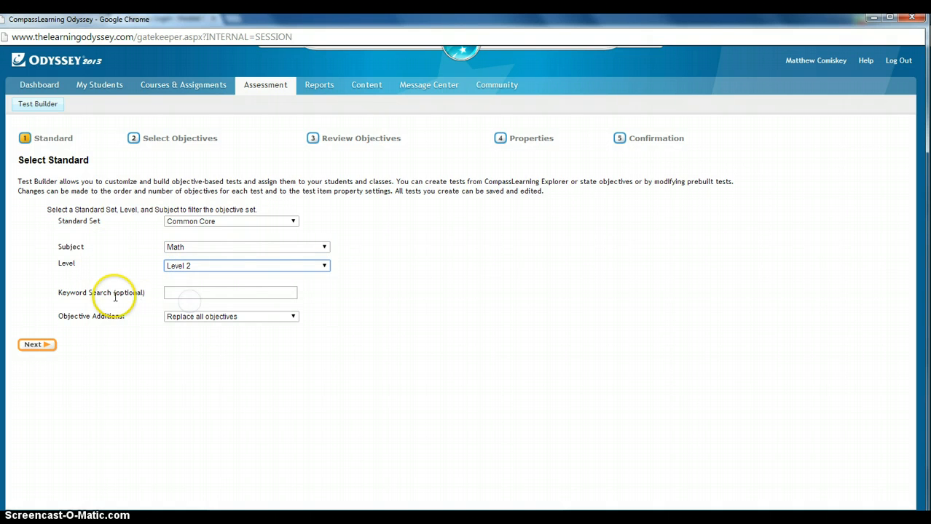
click(190, 316)
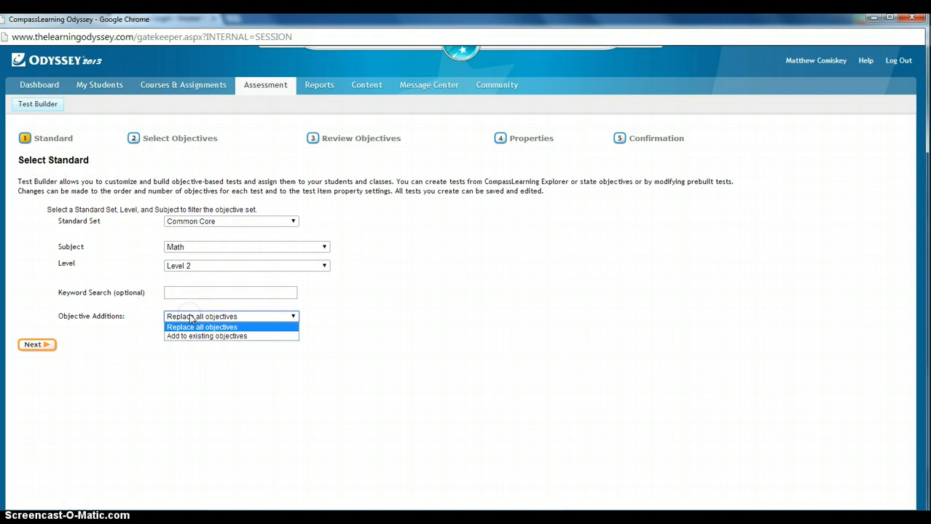
click(191, 317)
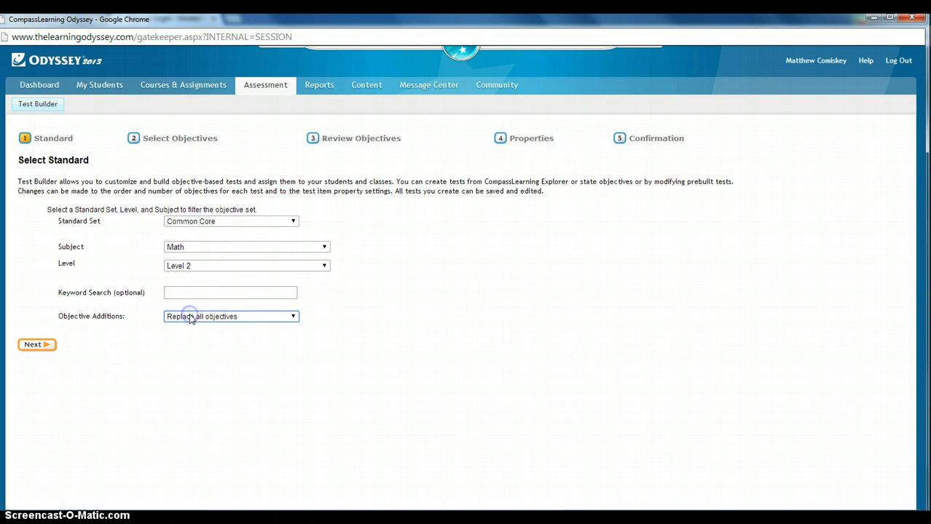
click(57, 345)
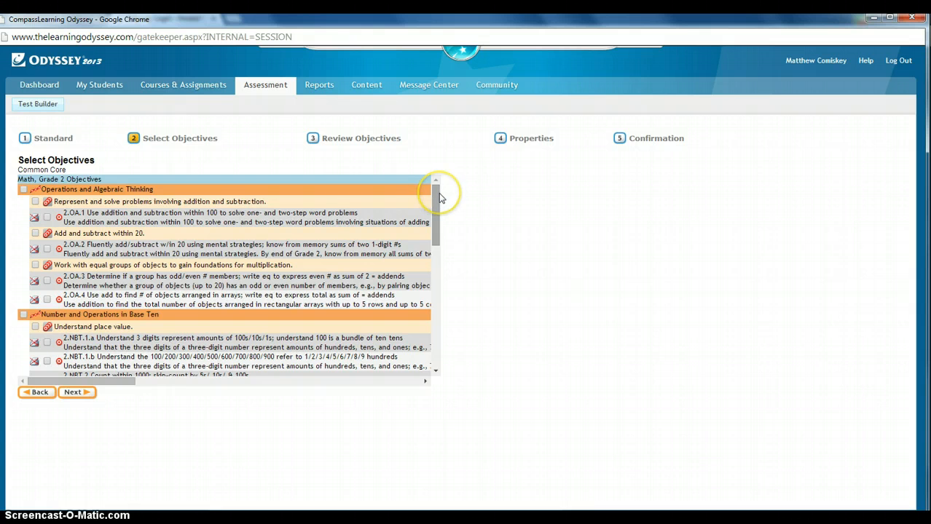
Step: Select only objective 2.OA.2 under Operations and Algebraic Thinking and objective 2.NBT.2 under Number and Operations in Base Ten
click(24, 189)
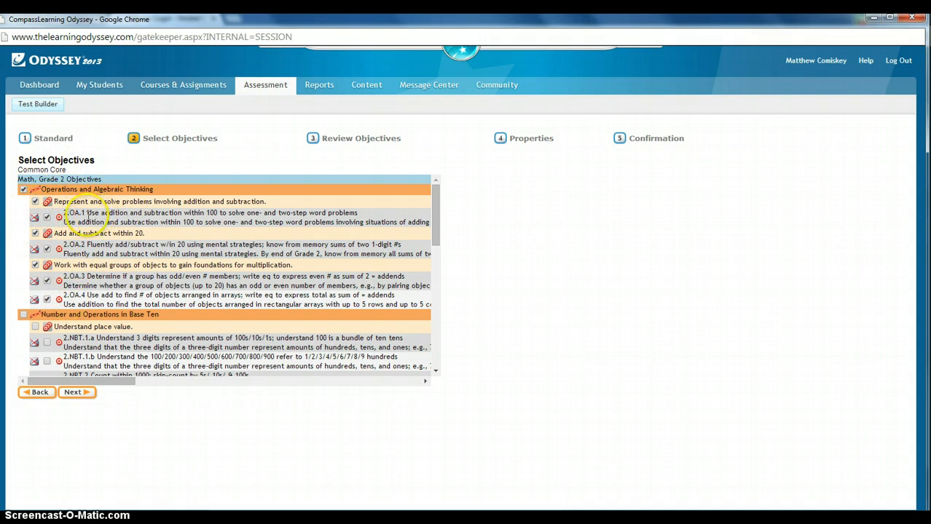
click(23, 189)
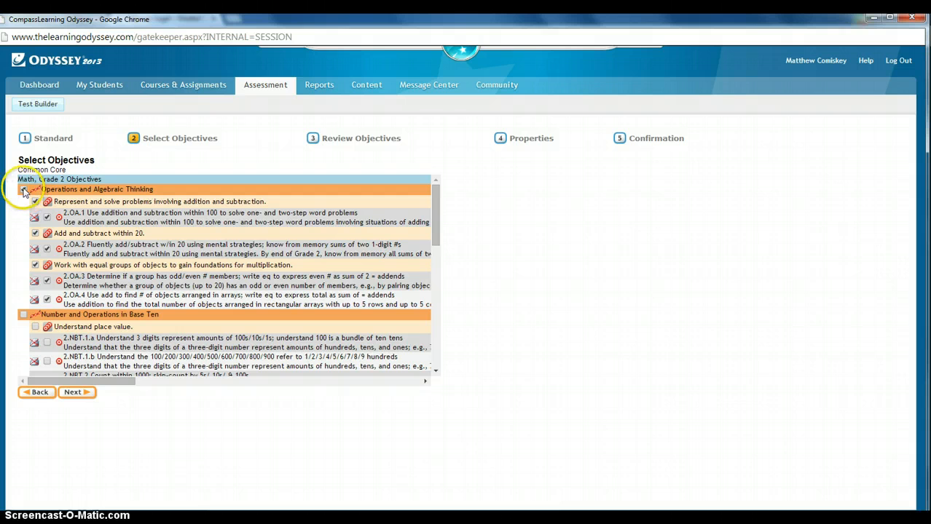
click(47, 249)
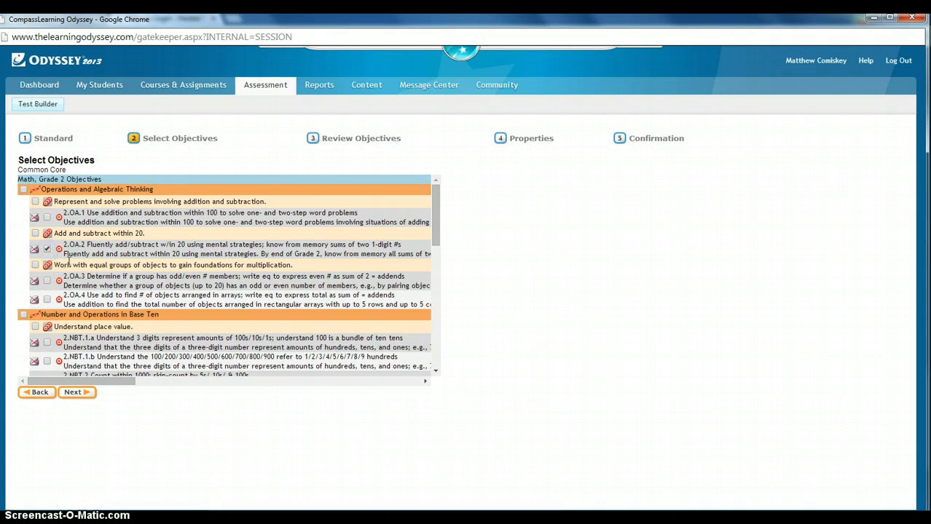
scroll(49, 255, down, 3)
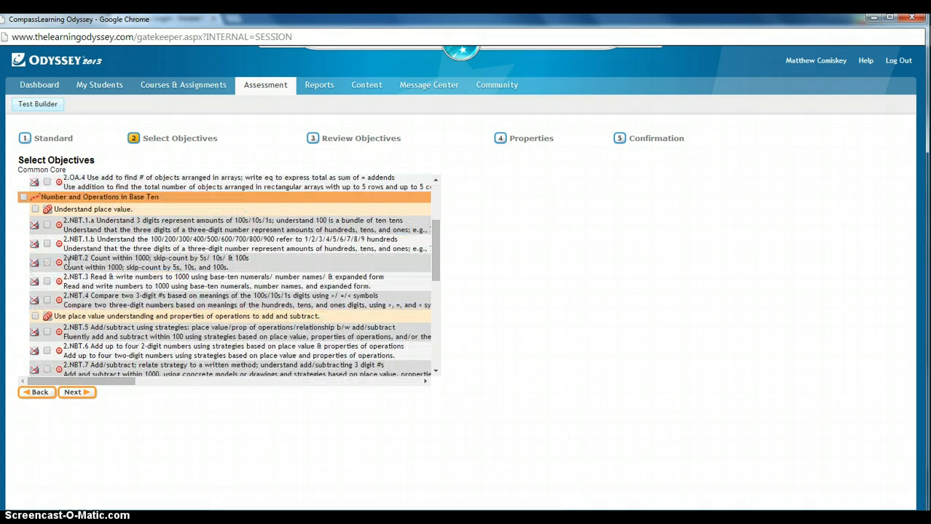
click(46, 262)
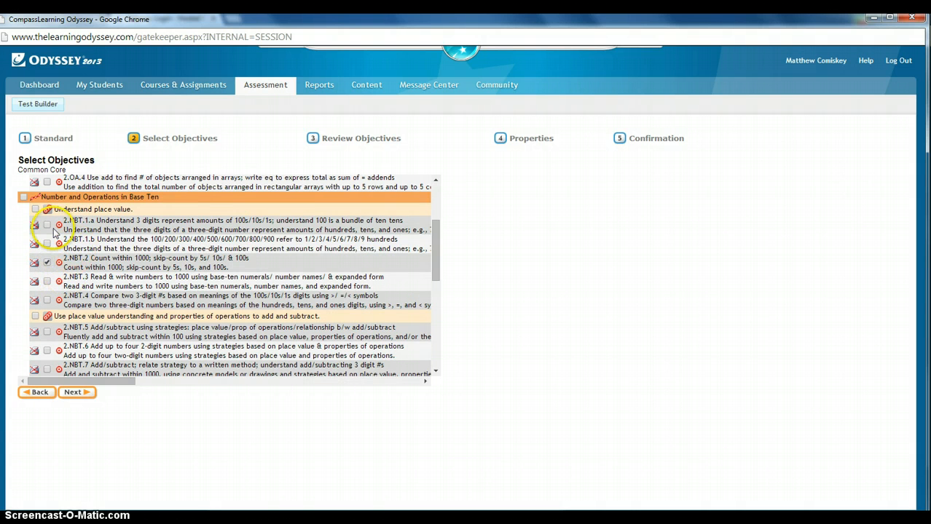
Step: Add objective 2.MD.7 on telling and writing time to the selection and continue to the objective review
scroll(80, 240, up, 3)
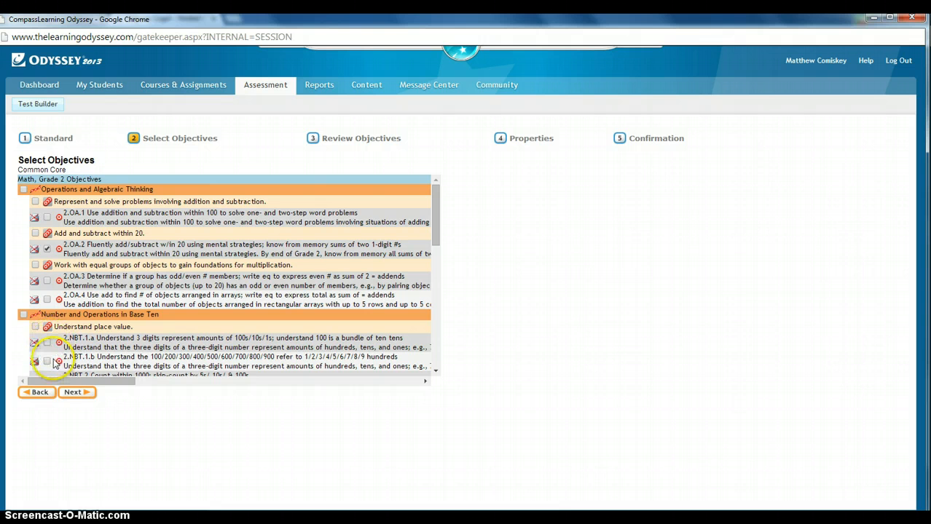
scroll(58, 362, down, 1)
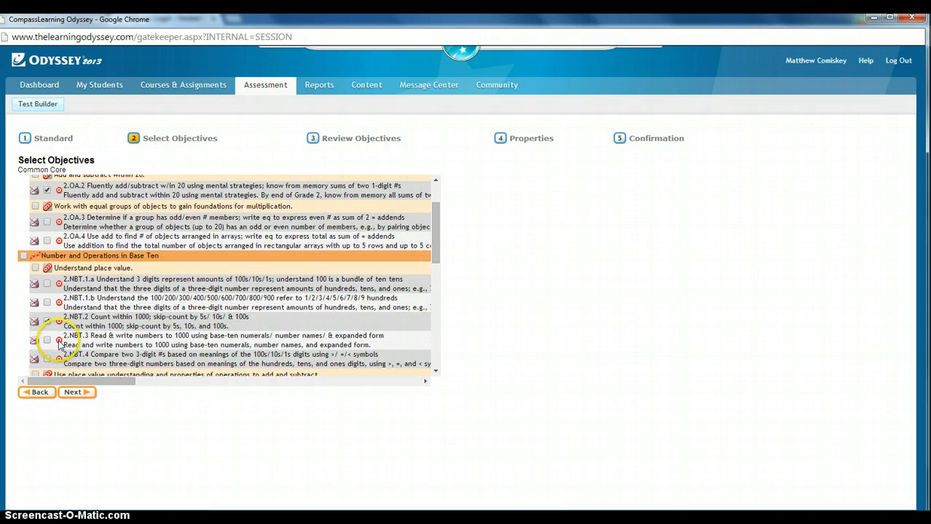
scroll(67, 341, down, 1)
scroll(67, 341, down, 5)
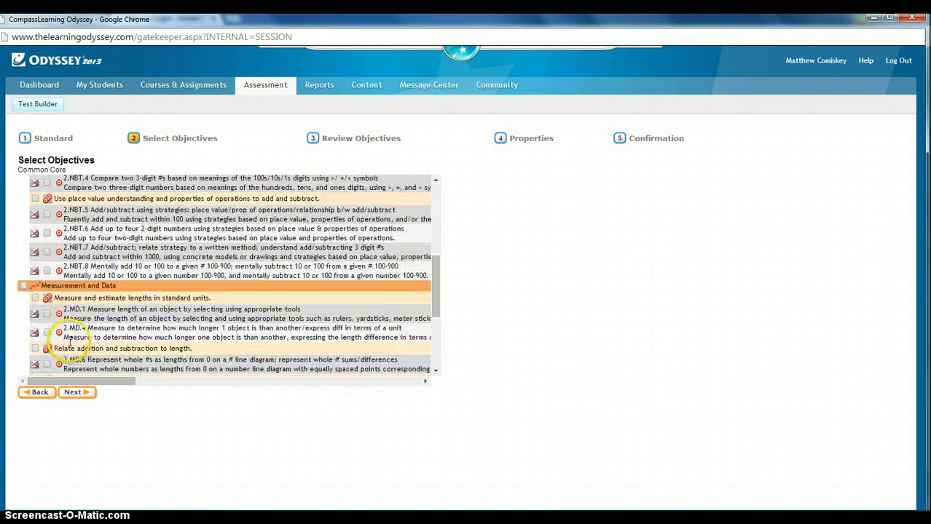
click(47, 335)
scroll(47, 334, down, 1)
scroll(90, 354, down, 1)
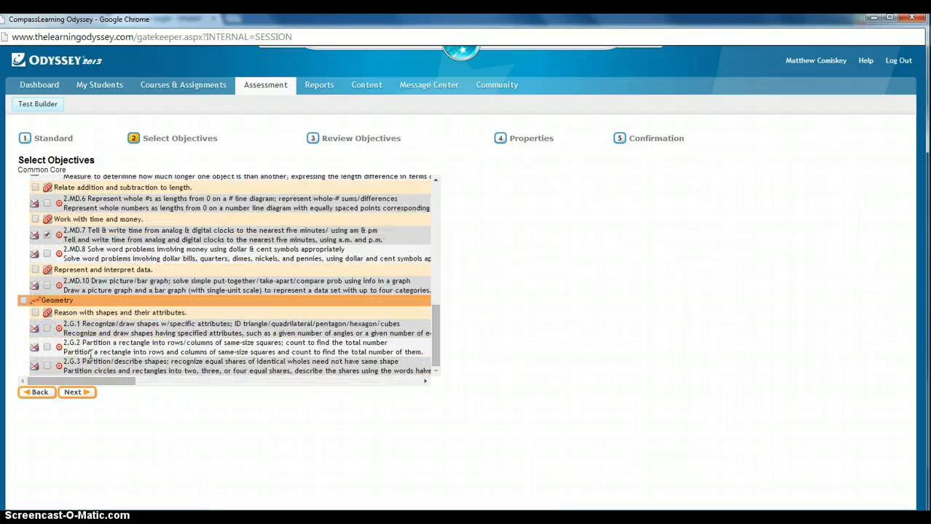
click(86, 354)
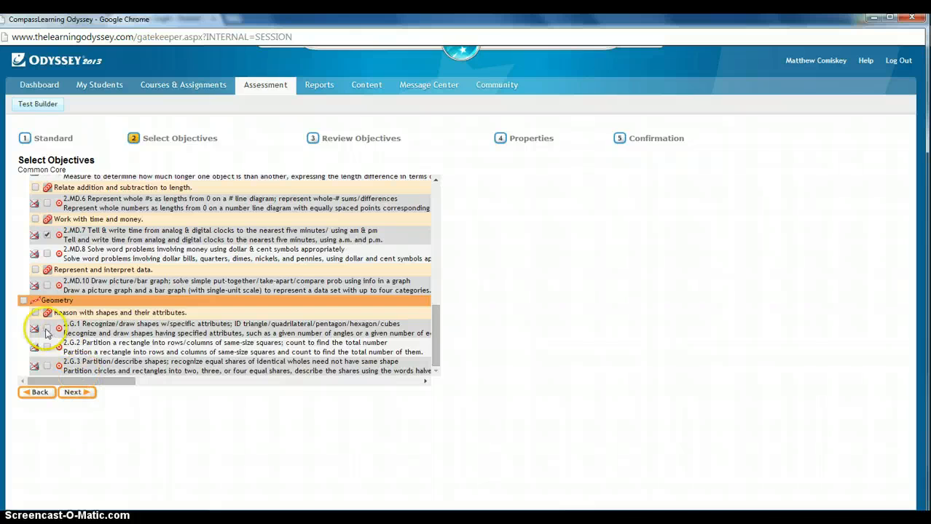
click(80, 393)
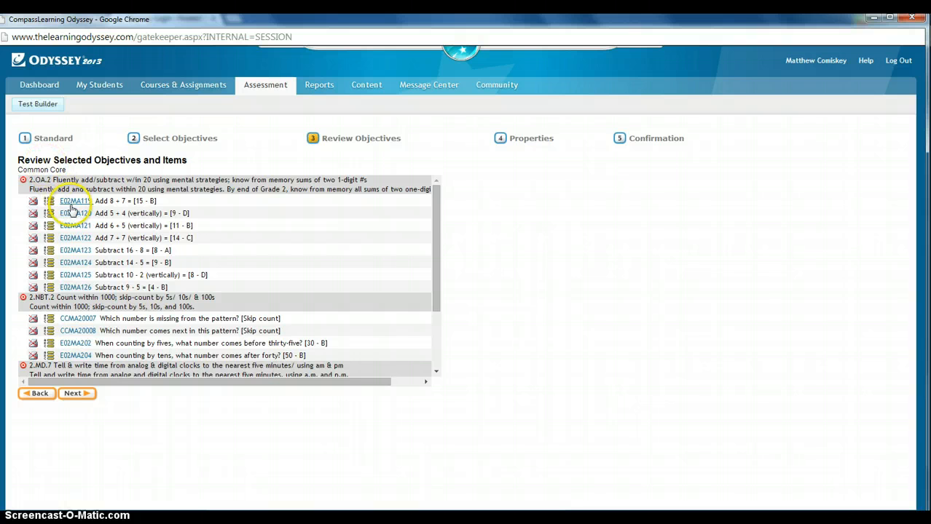
Step: Look through the test items for the selected objectives and continue to the test properties
scroll(84, 280, down, 3)
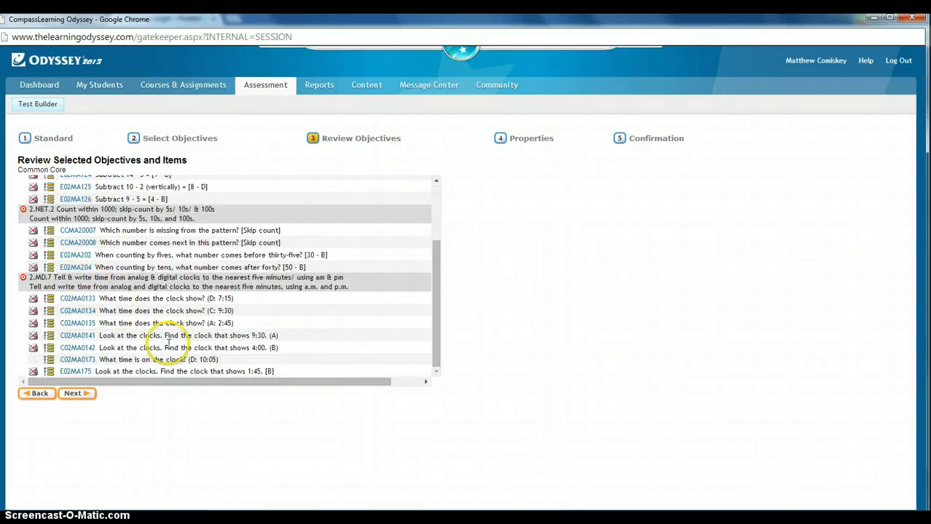
scroll(313, 348, up, 3)
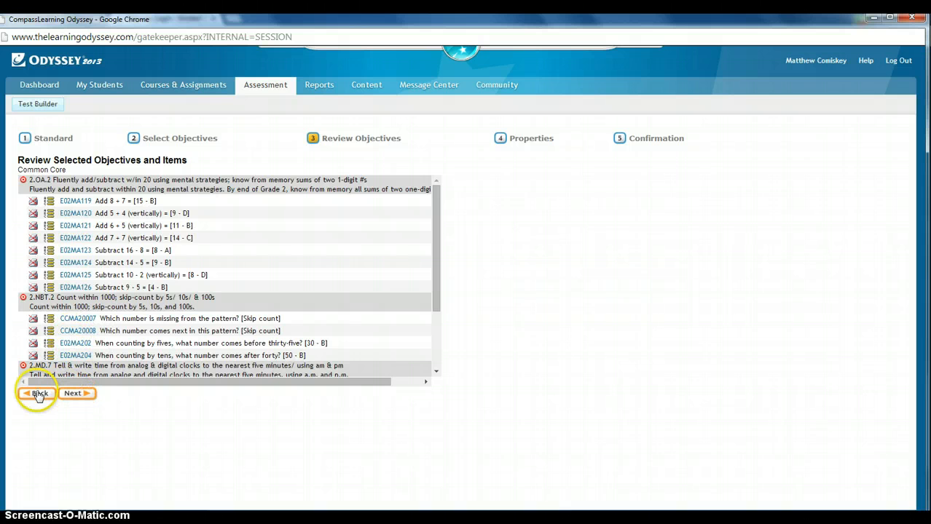
click(83, 394)
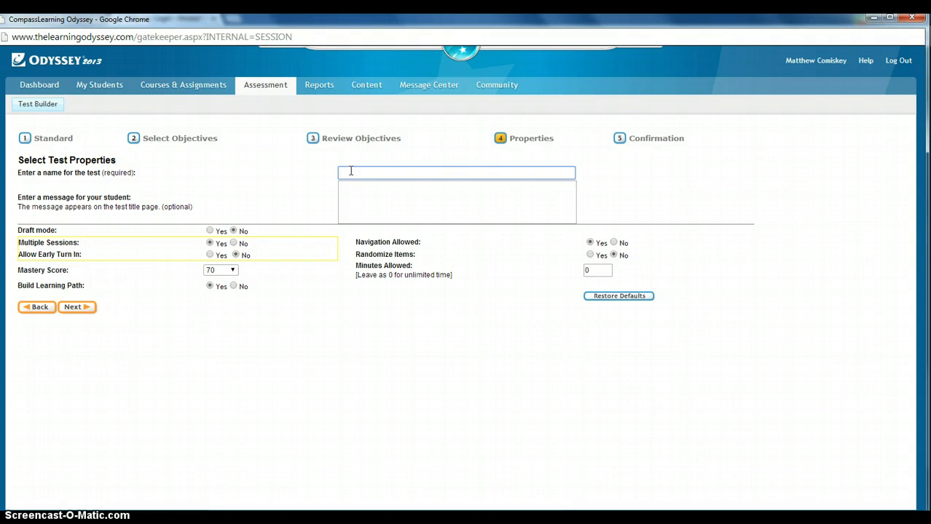
Step: Name the test "Example for Video", set the student message to "Answer the best you can", and continue to the confirmation
text(xample for Video)
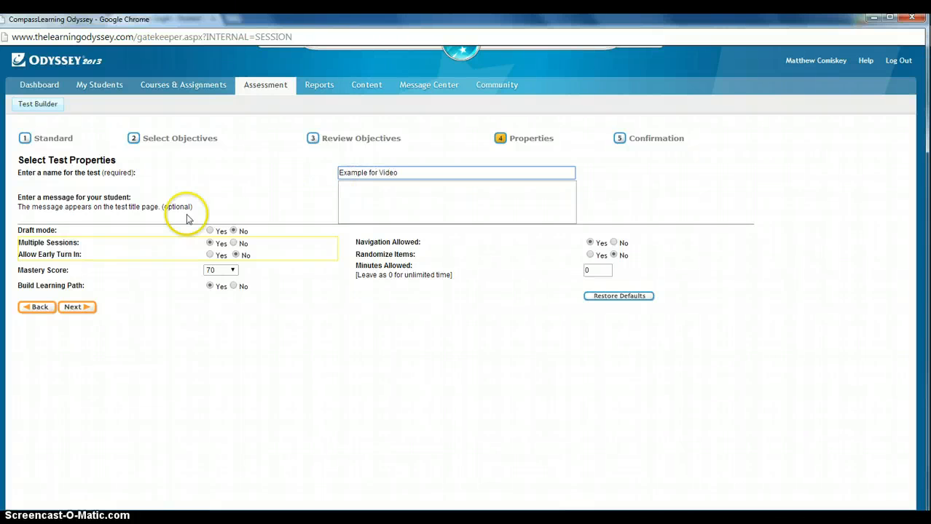
click(363, 198)
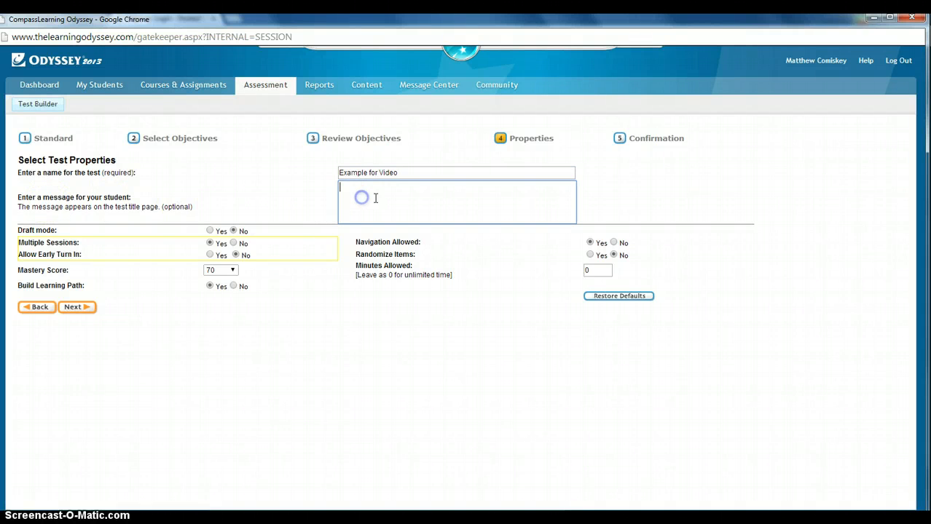
text(Please take this)
click(466, 183)
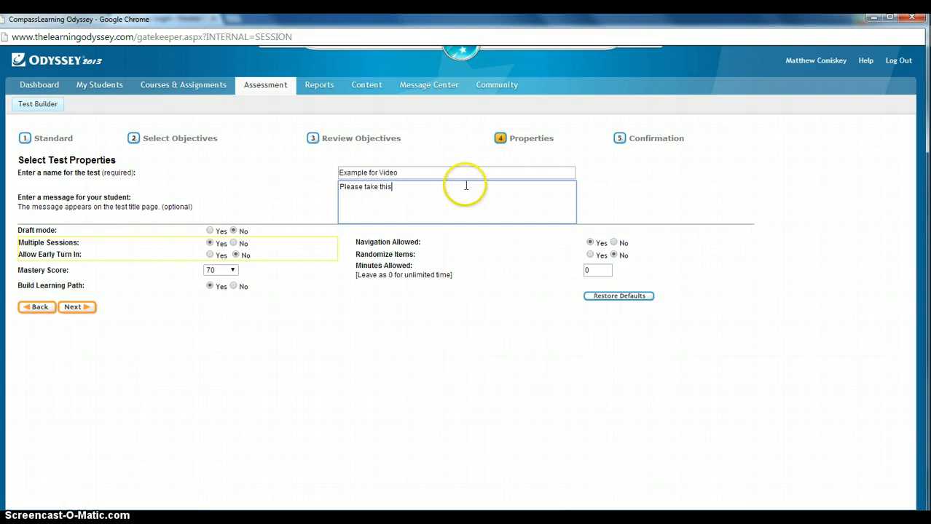
drag(454, 185, 332, 187)
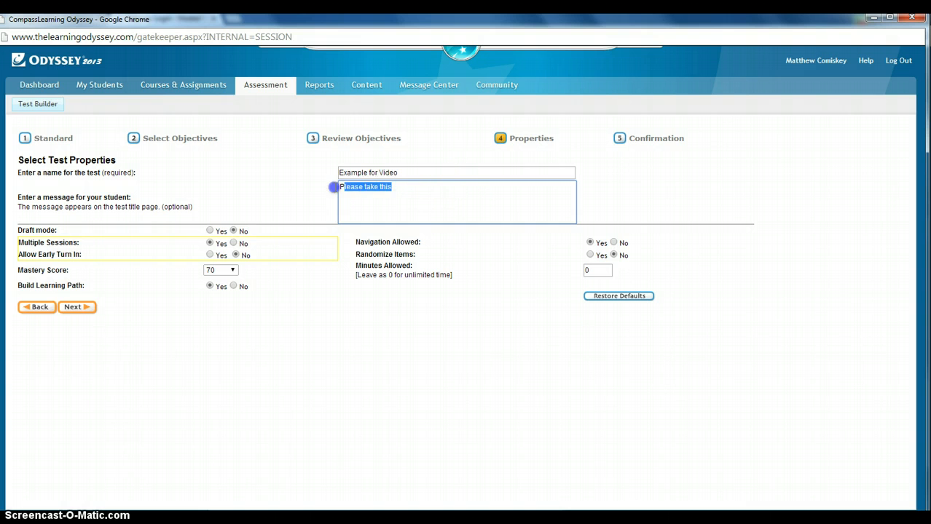
text(Answer the best you can)
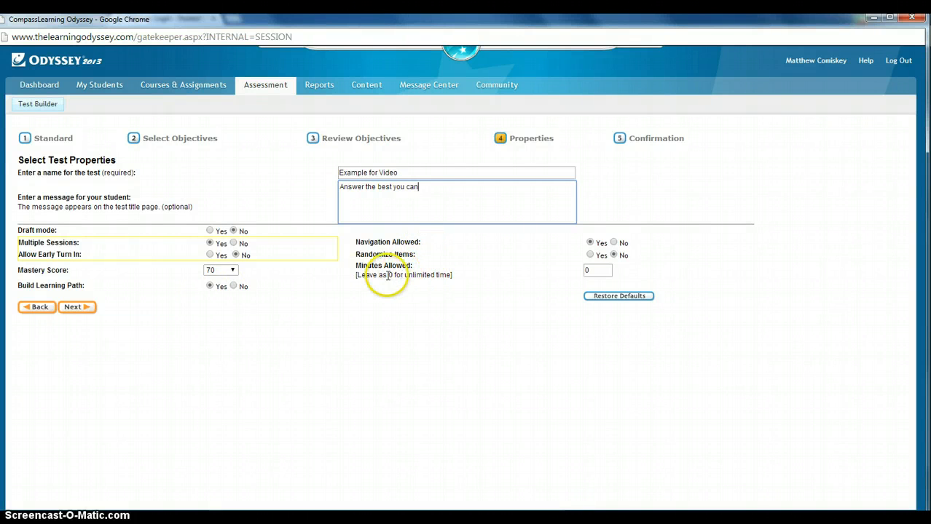
click(89, 309)
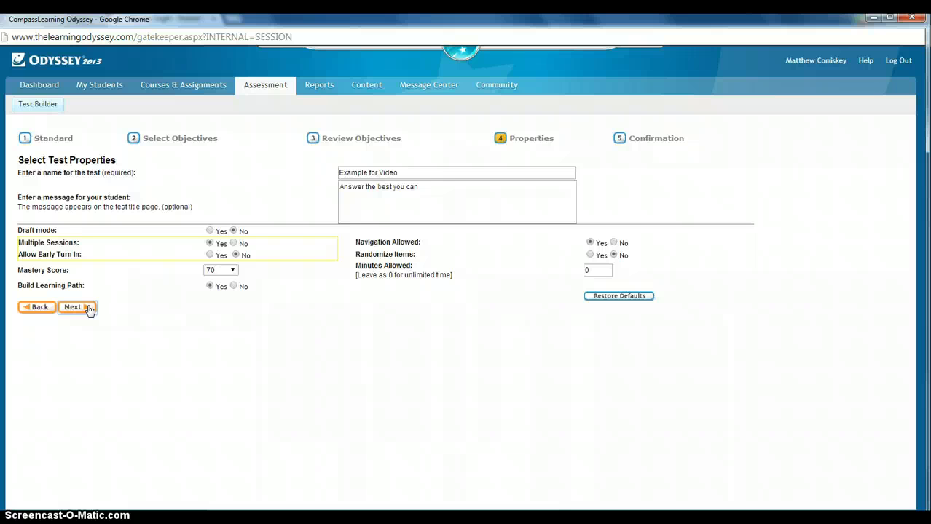
click(89, 310)
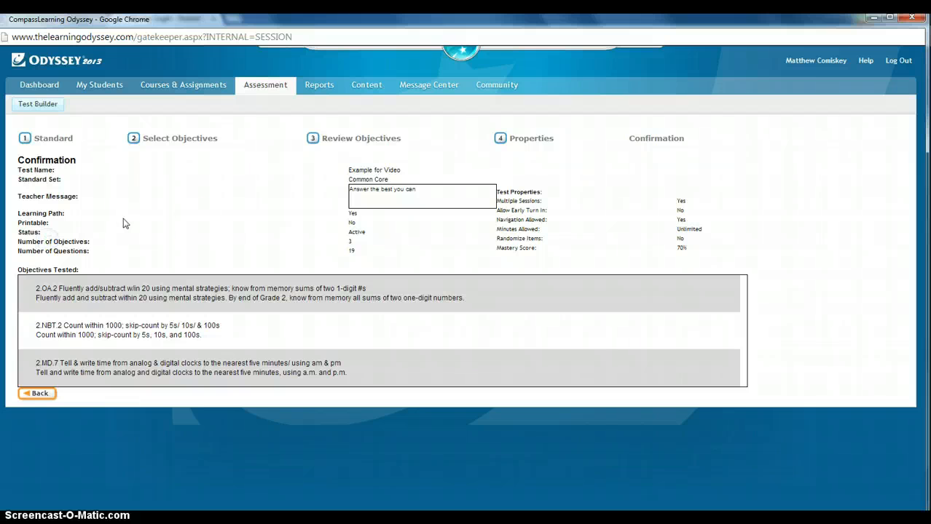
Step: Save the confirmed test and bring it with its learning path into a new assignment
click(124, 223)
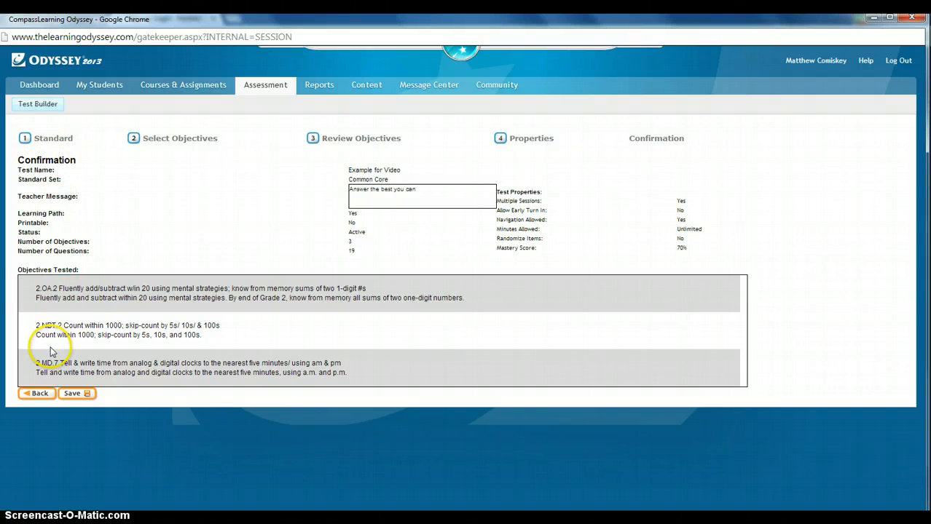
click(76, 397)
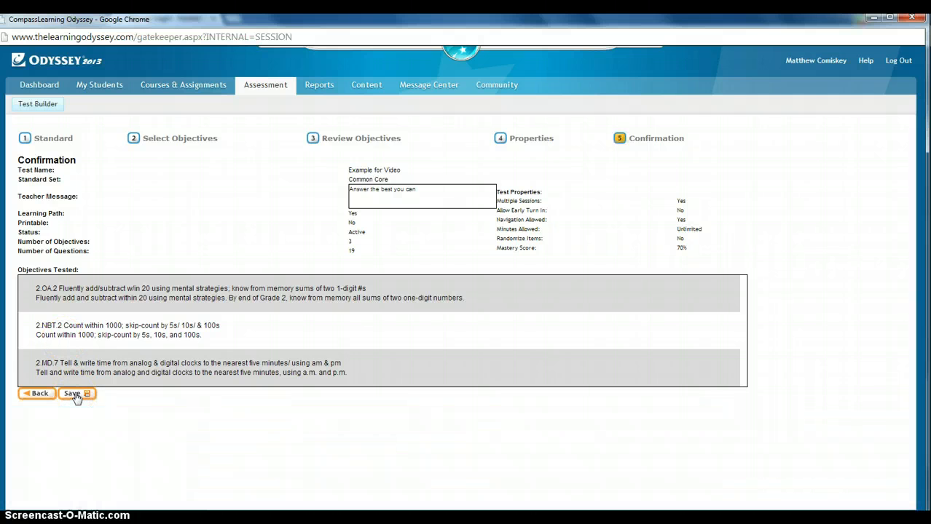
click(76, 397)
click(74, 398)
click(72, 397)
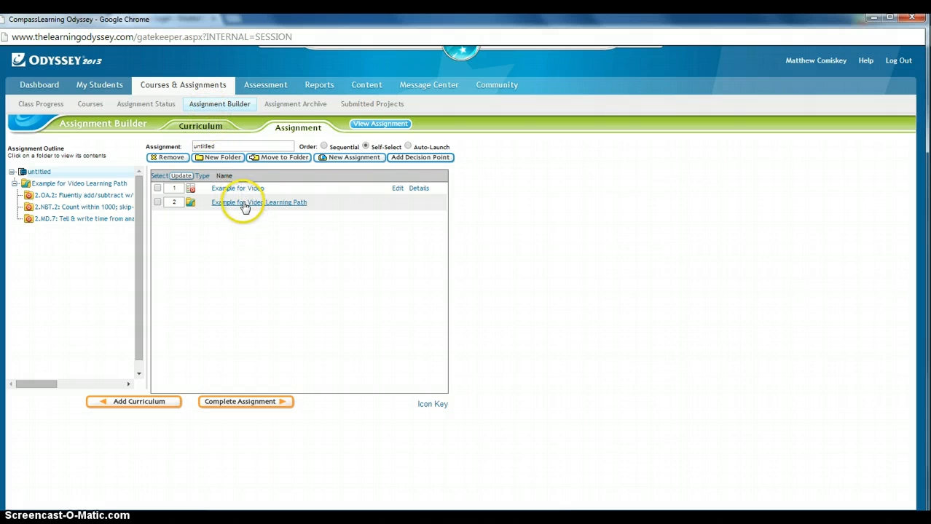
Step: Open the details of the Example for Video test in the assignment
click(415, 189)
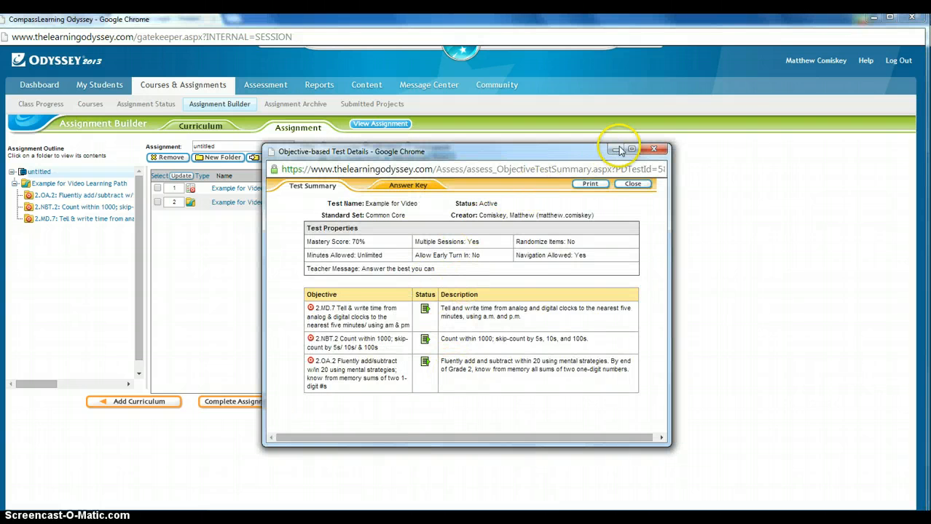
Step: Close the test details, view the saved properties of the Example for Video test, and return to the assignment
click(656, 148)
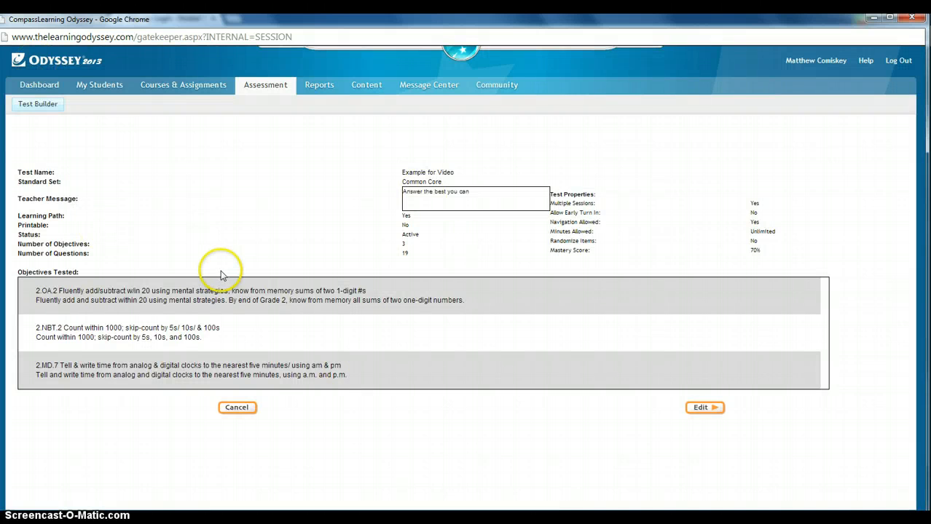
click(227, 408)
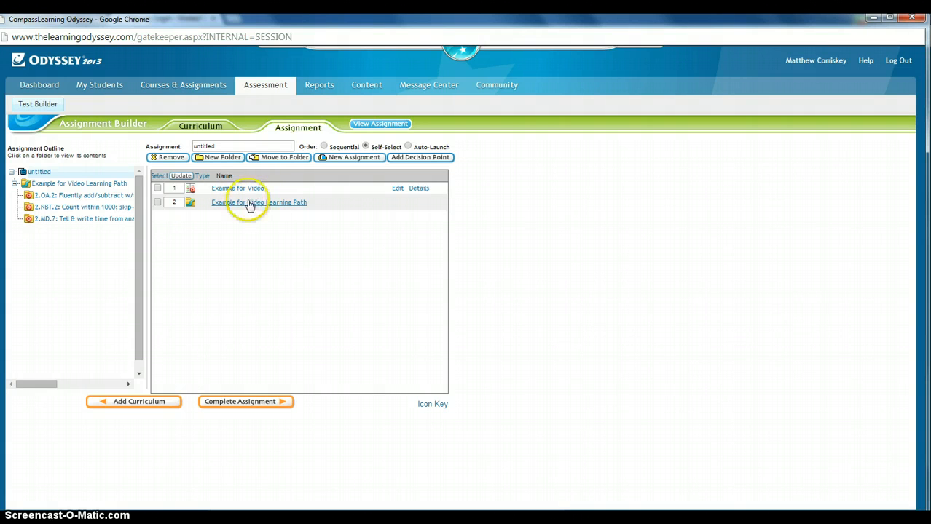
click(157, 188)
click(157, 201)
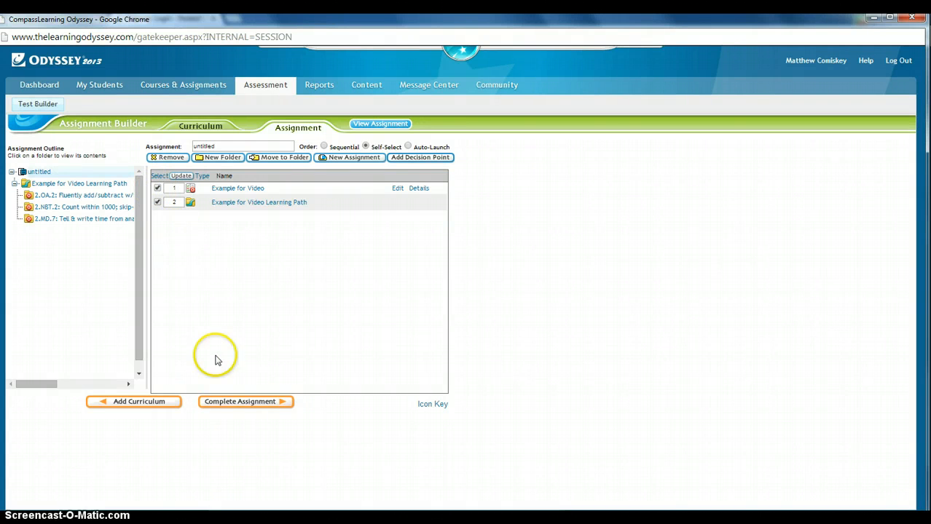
click(246, 402)
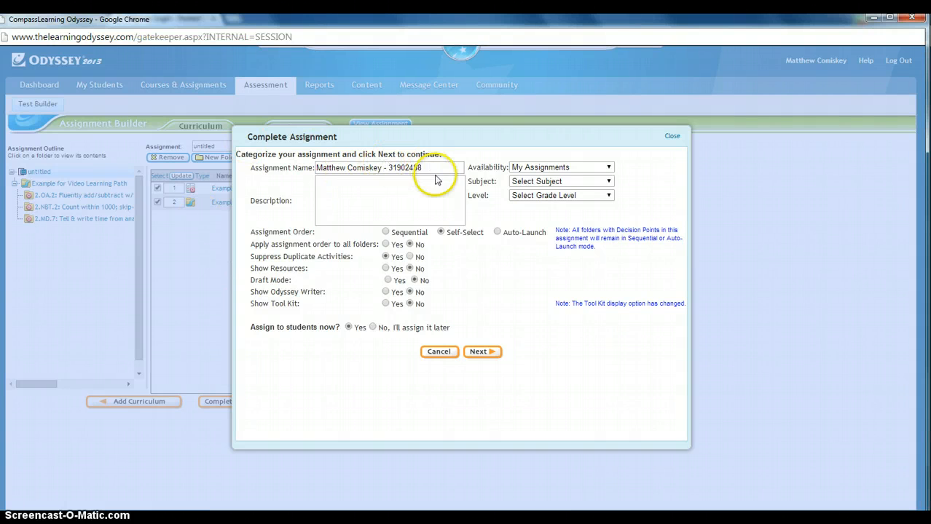
click(439, 352)
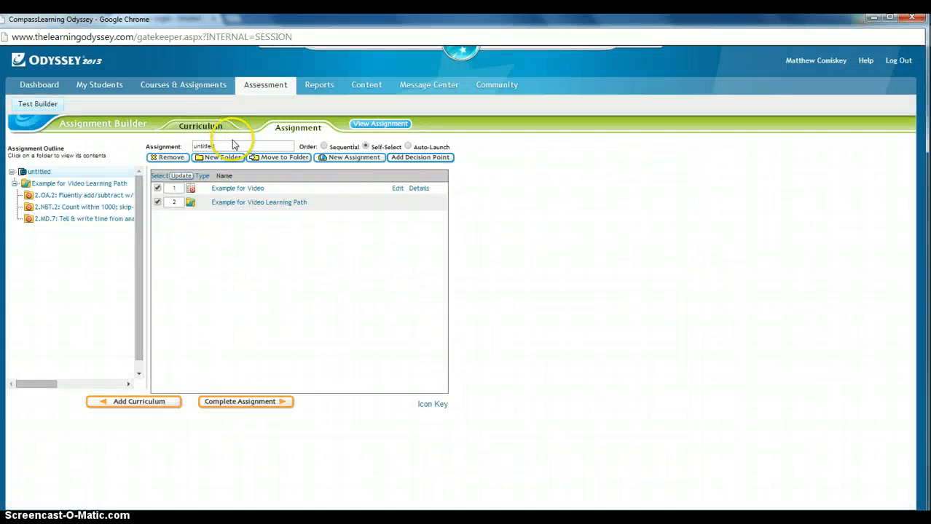
Step: Name the assignment "Video" and set its order to Sequential
drag(216, 146, 157, 147)
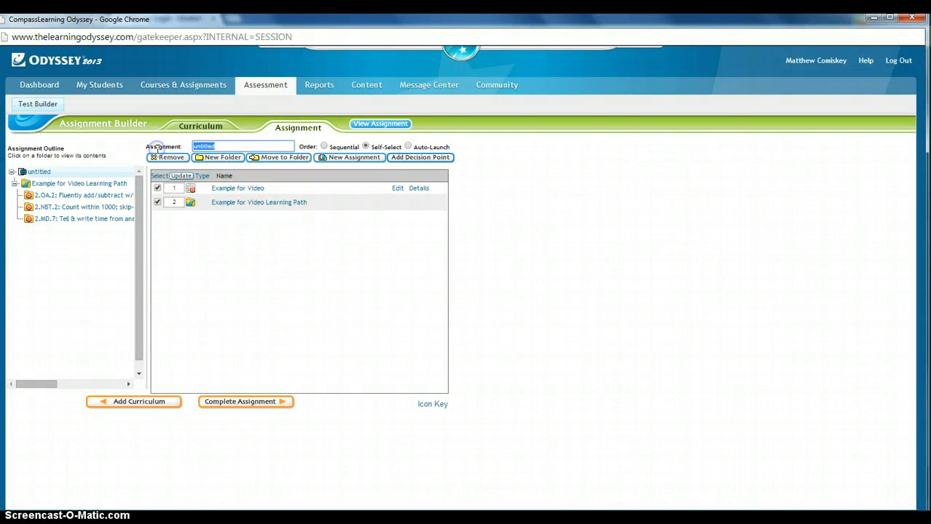
text(Video)
click(141, 252)
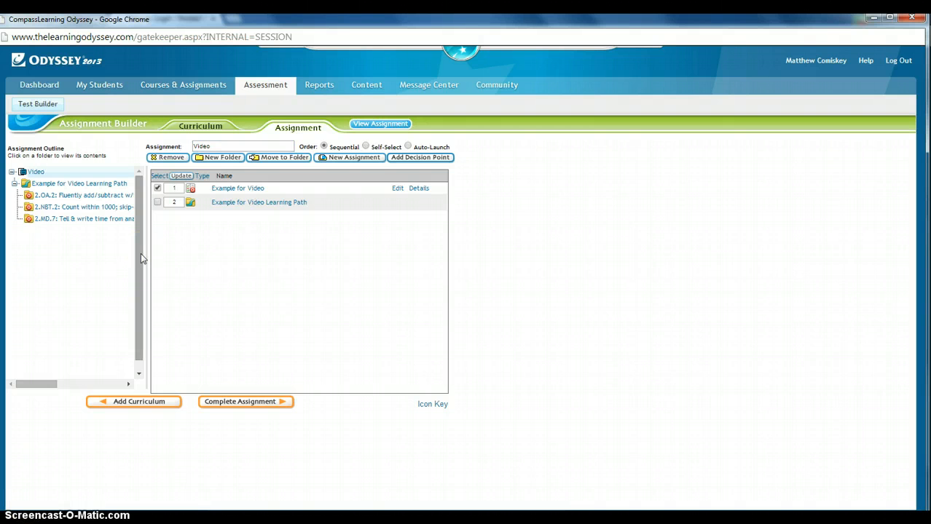
Step: Complete the assignment with both the test and its learning path selected, using subject Math and level Second, and continue to student selection
click(157, 202)
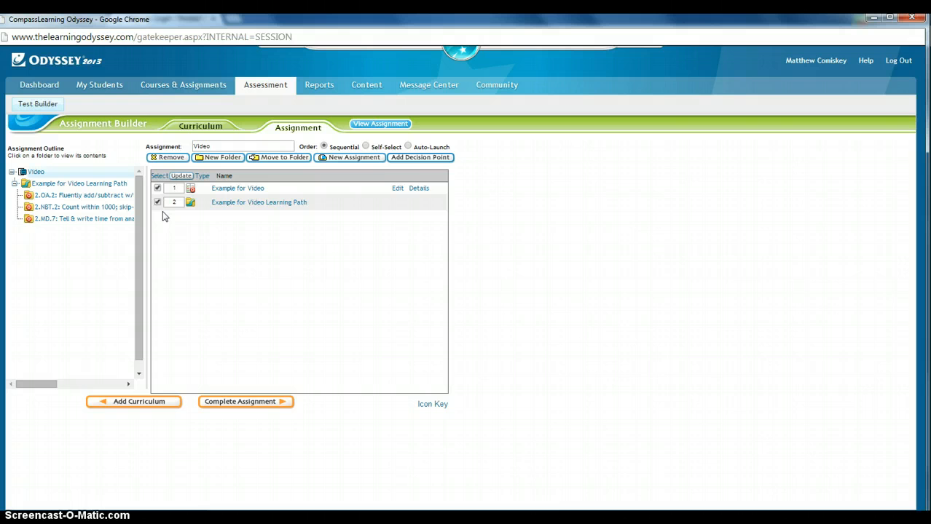
click(242, 401)
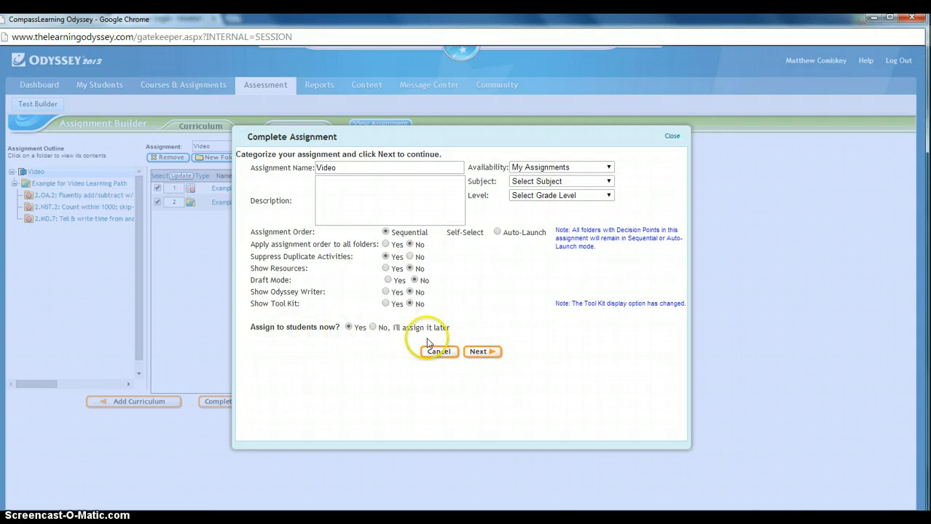
click(481, 351)
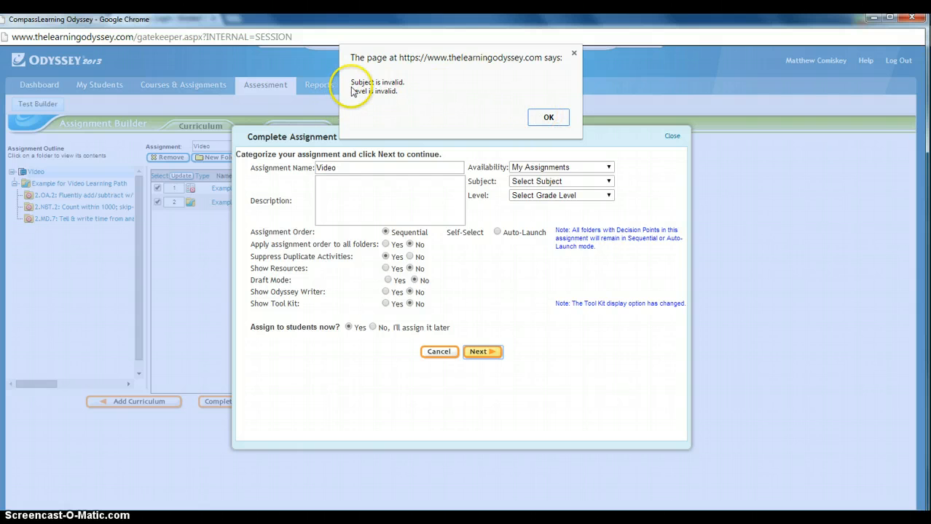
click(539, 118)
click(552, 181)
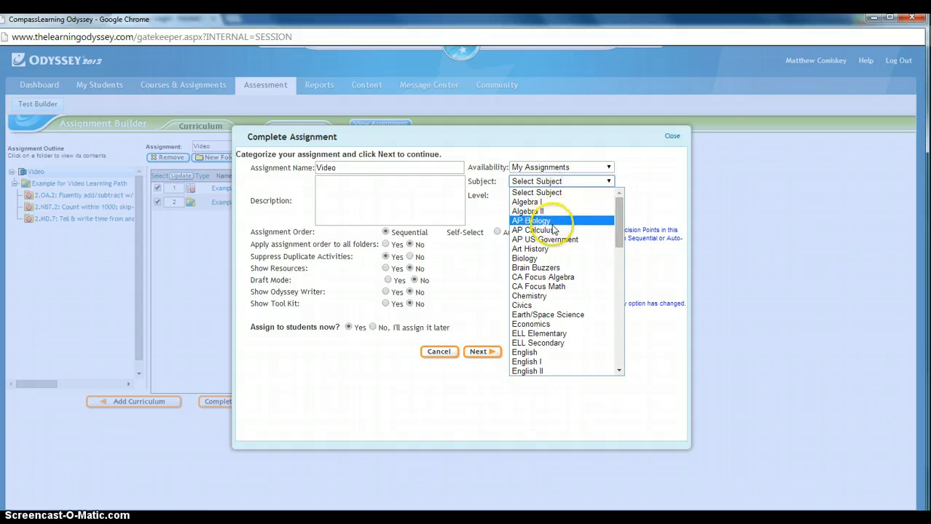
scroll(547, 306, down, 5)
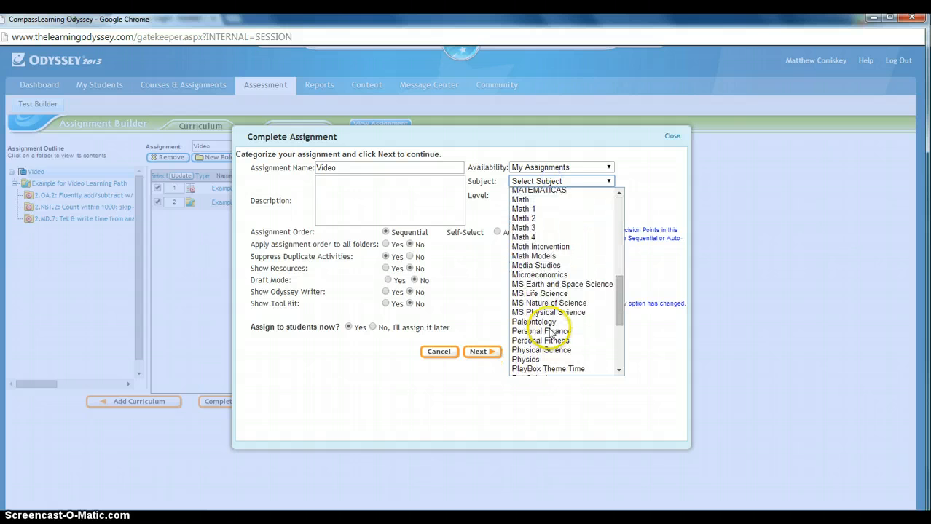
click(546, 200)
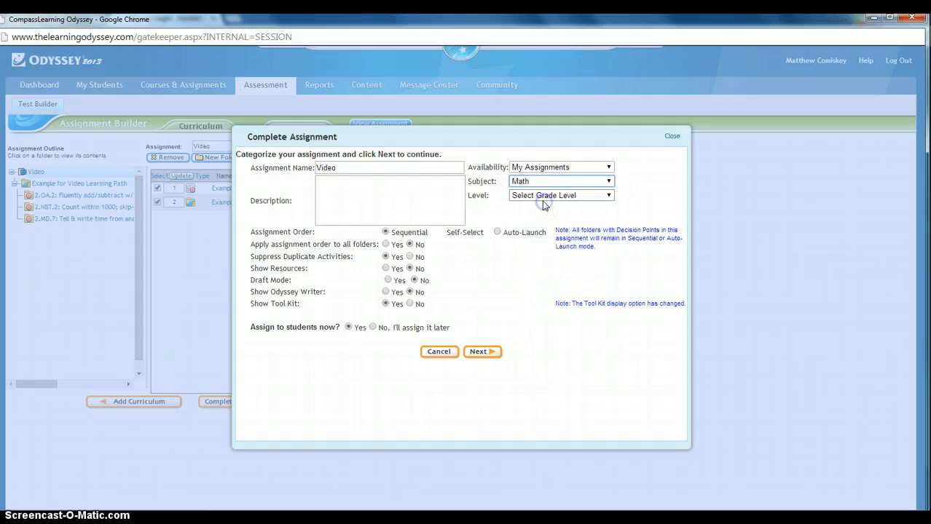
click(546, 195)
click(540, 245)
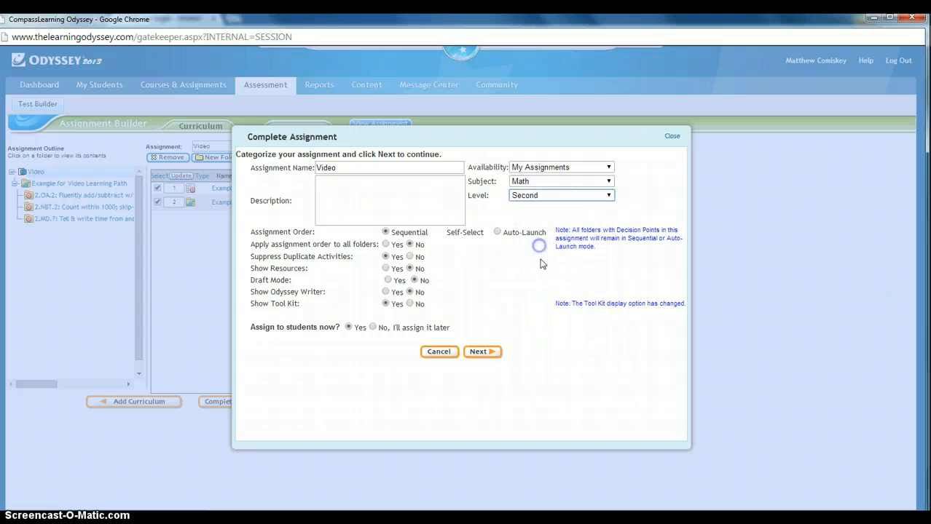
click(482, 351)
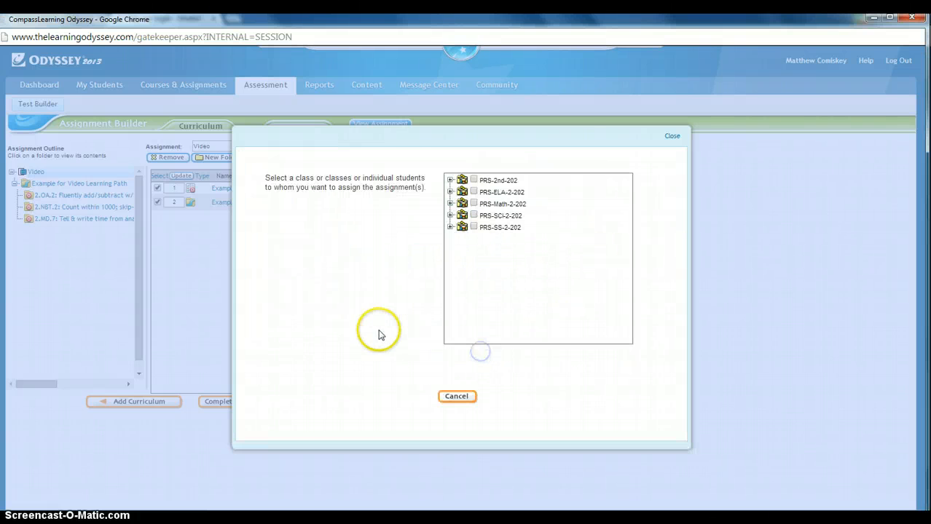
Step: Assign the assignment to all students in class PRS-2nd-202 and look through the list of assigned students
click(474, 180)
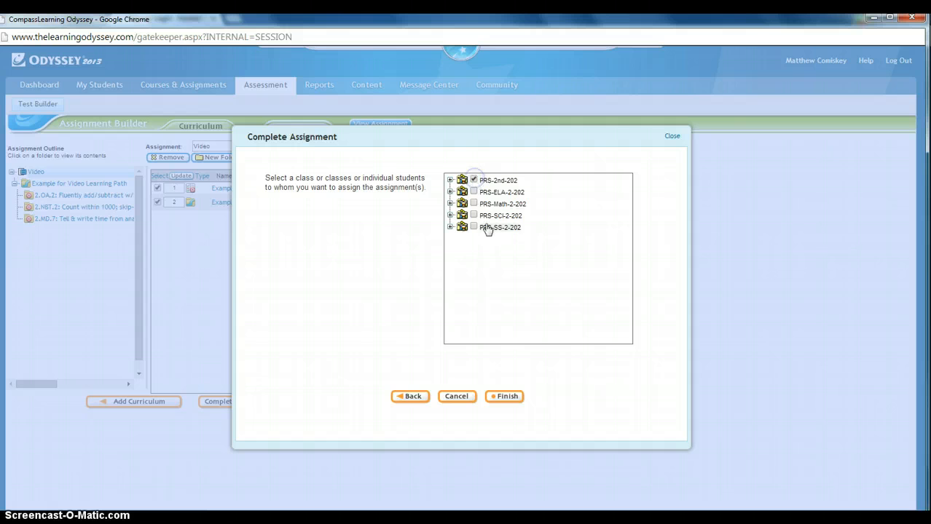
click(451, 180)
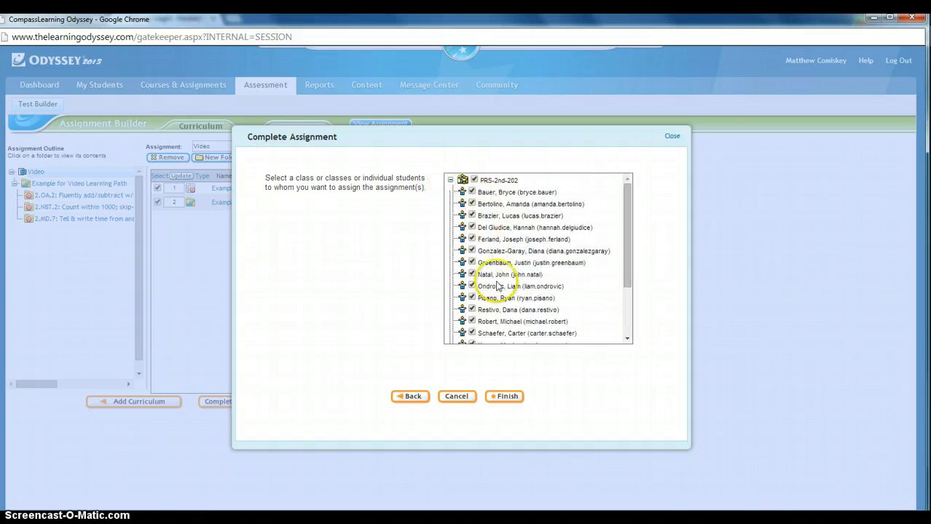
click(502, 399)
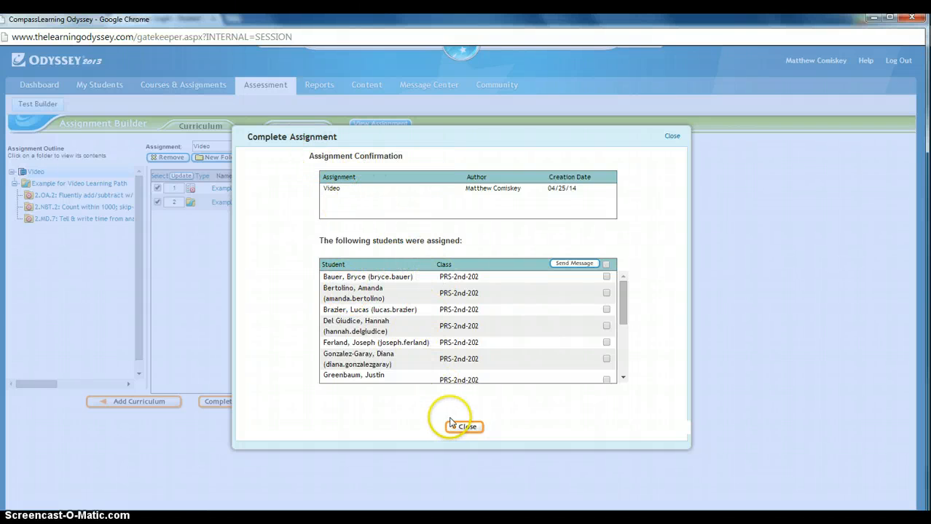
drag(621, 295, 627, 368)
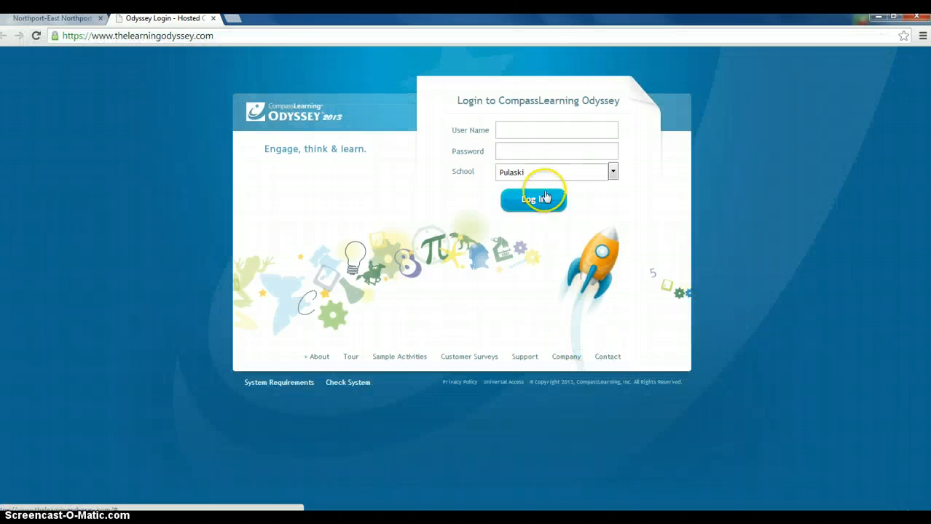
Step: Log in to a student account with the student's user name and password, retrying the login if needed
click(540, 129)
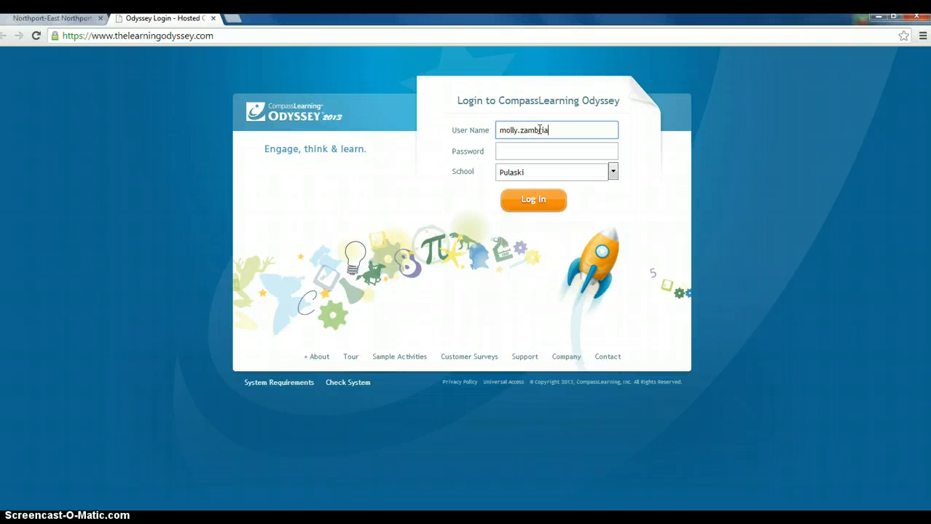
key(Tab)
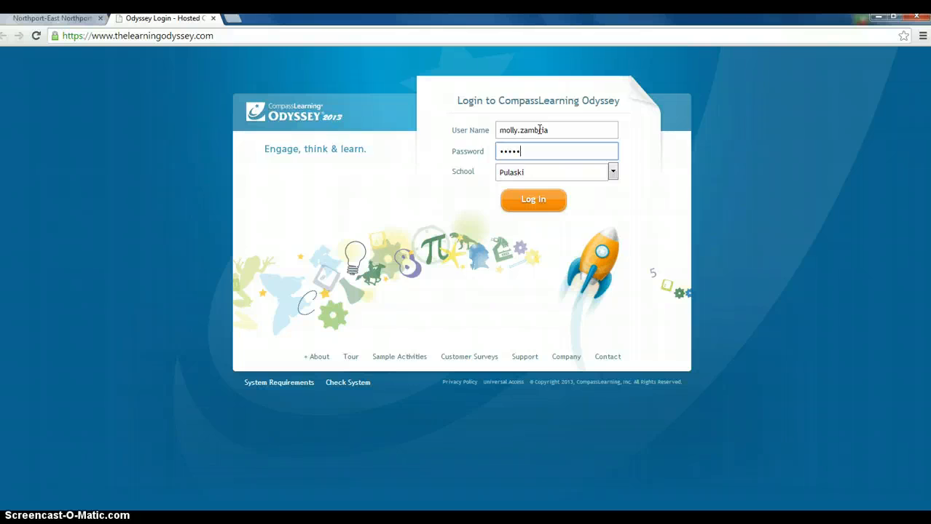
key(Return)
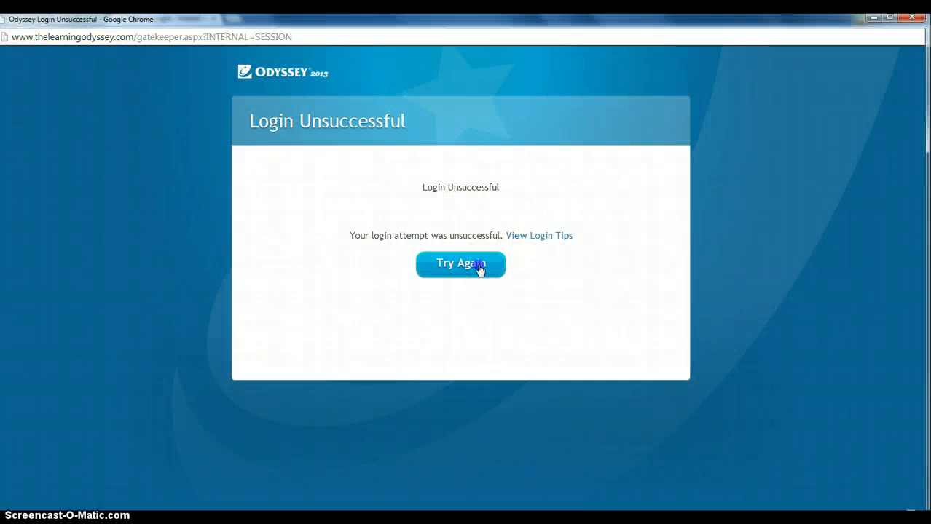
click(480, 268)
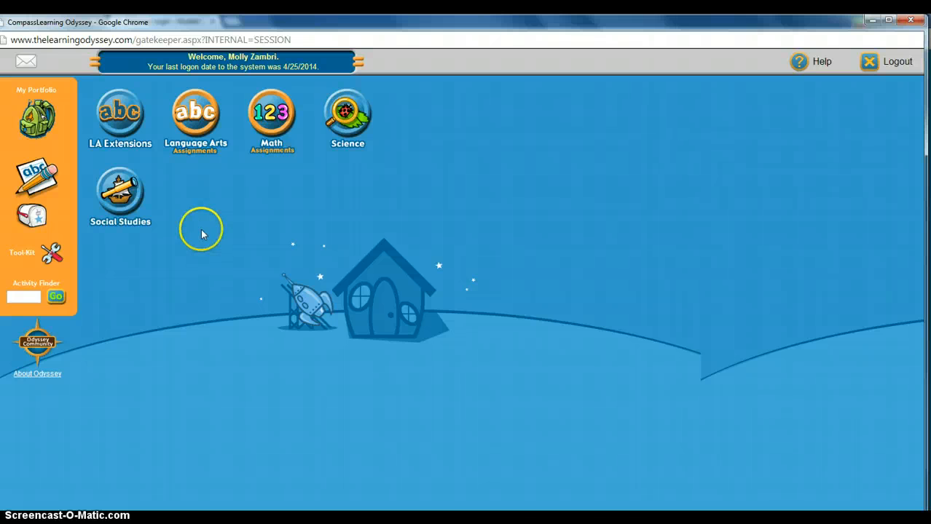
Step: Open the Video assignment among the Math assignments and start the Example for Video test
click(264, 130)
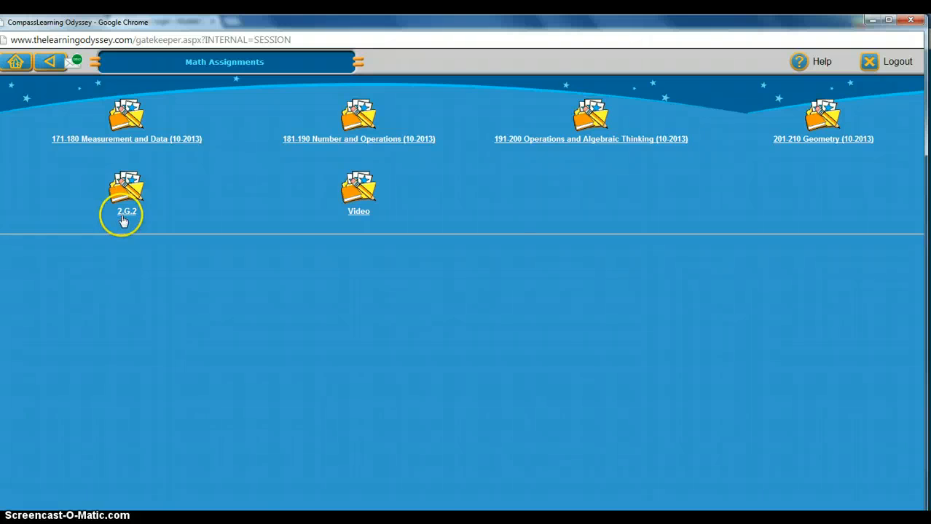
click(349, 191)
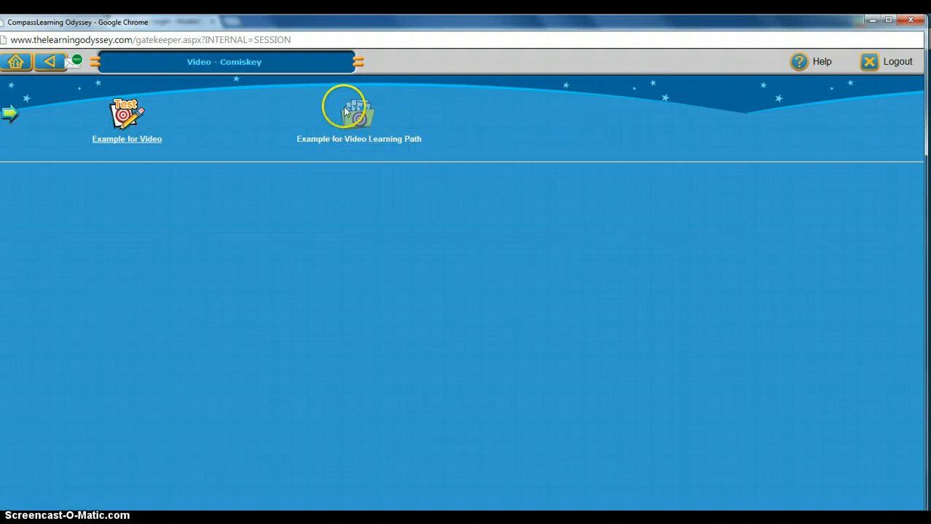
click(125, 128)
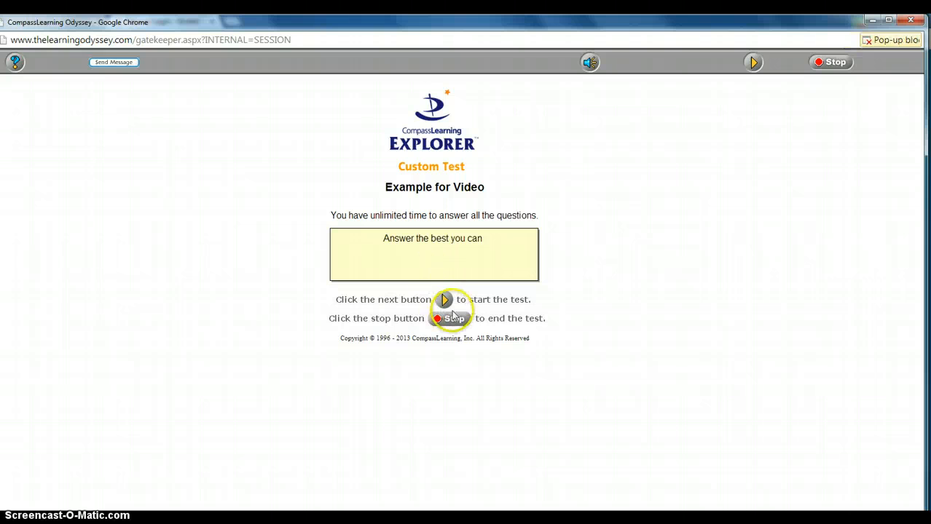
click(750, 64)
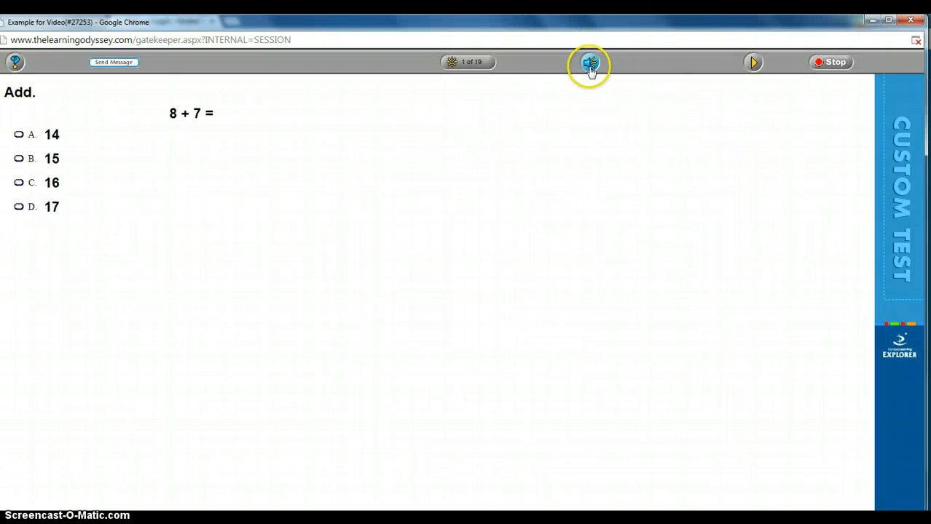
Step: Answer the first four addition questions, including 15 for 8 + 7, 11 for 6 + 5, and 14 for 7 + 7
click(19, 158)
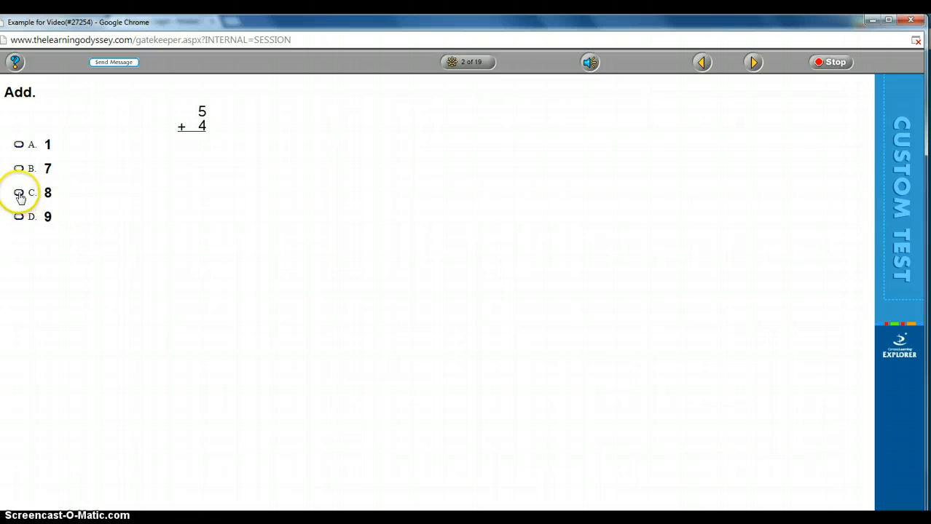
click(753, 64)
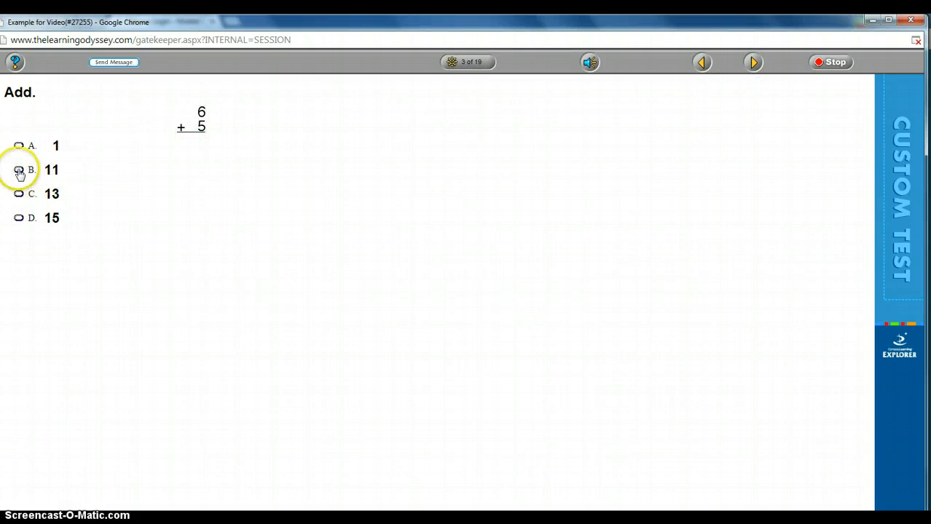
click(18, 170)
click(753, 63)
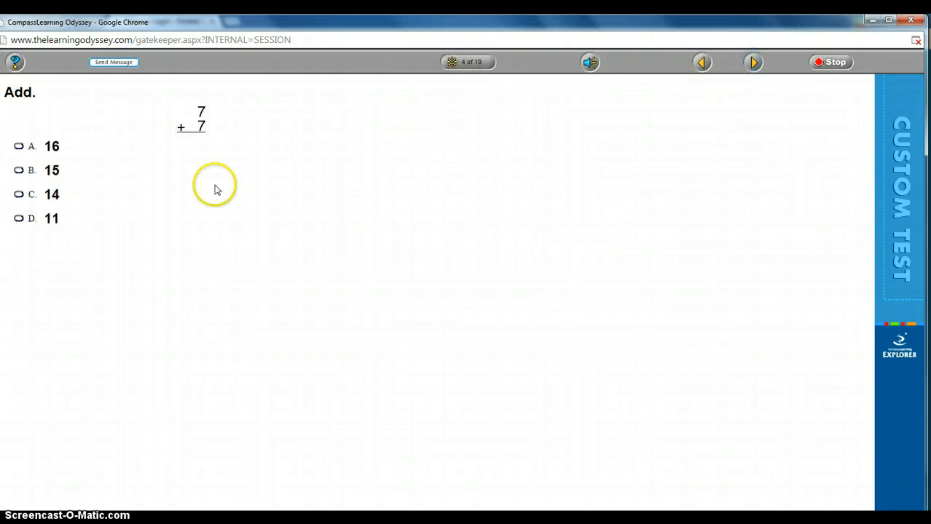
click(19, 194)
click(753, 63)
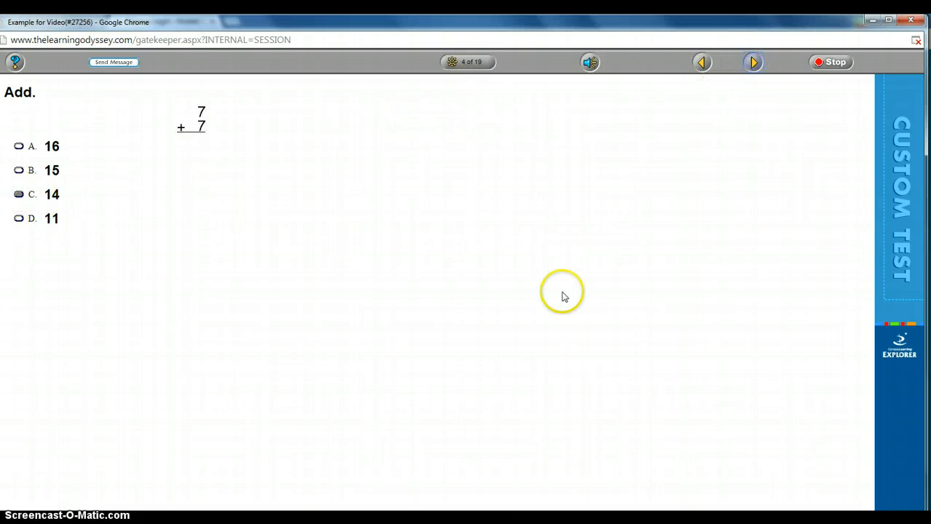
Step: Answer the subtraction questions with 8 for 16 - 8 and 9 for 14 - 5, and continue to question 7
click(19, 134)
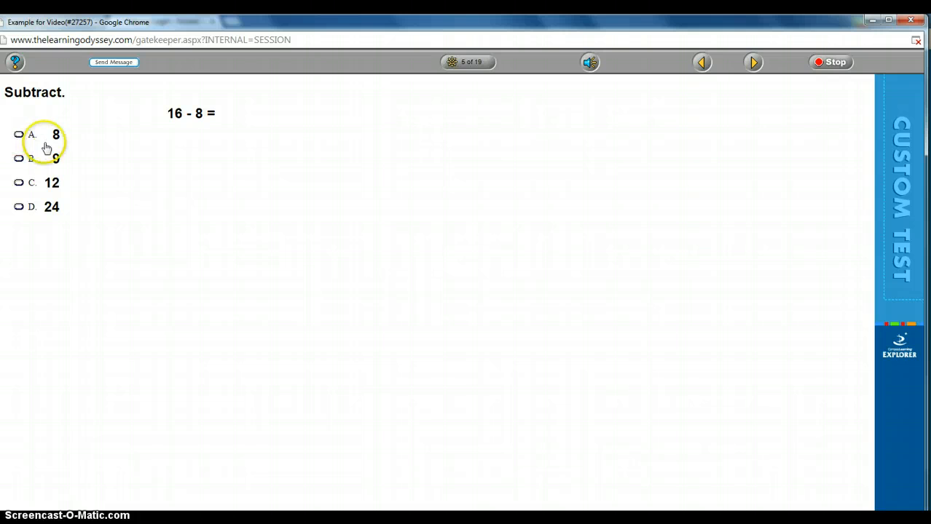
click(753, 63)
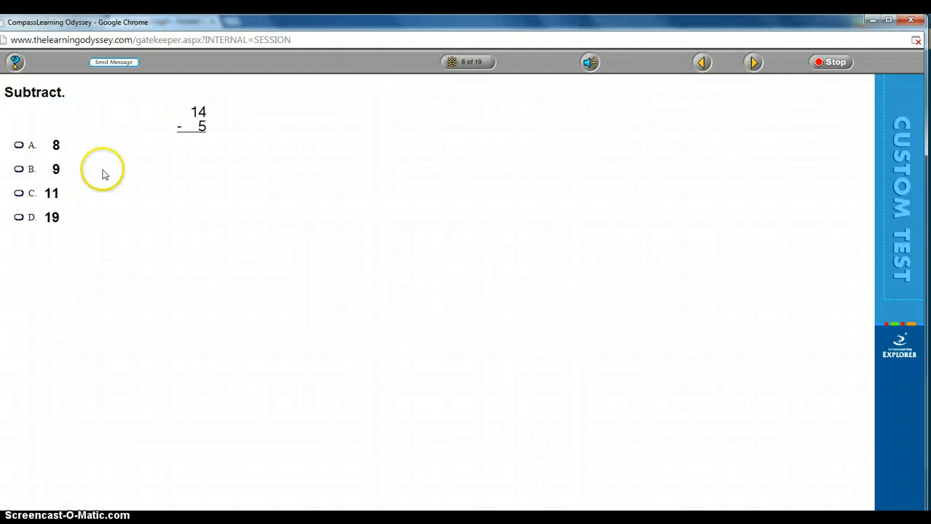
click(20, 170)
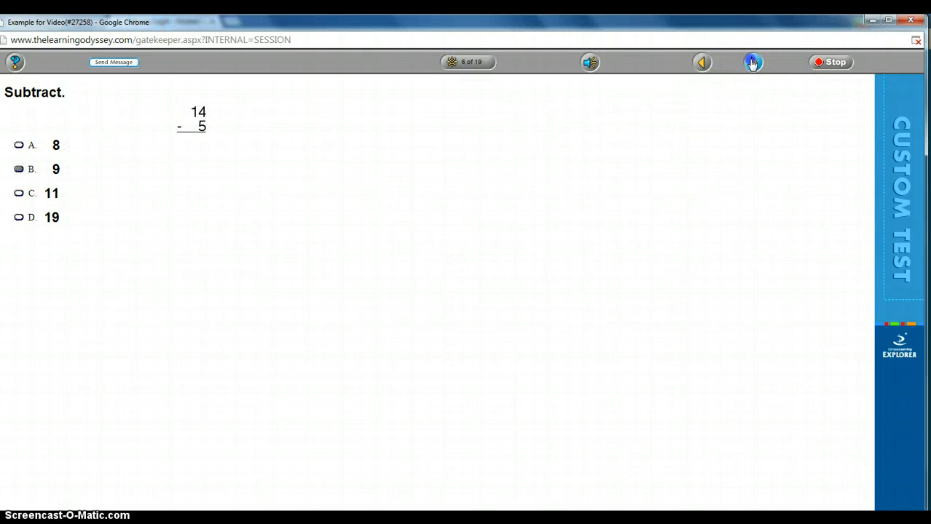
click(753, 62)
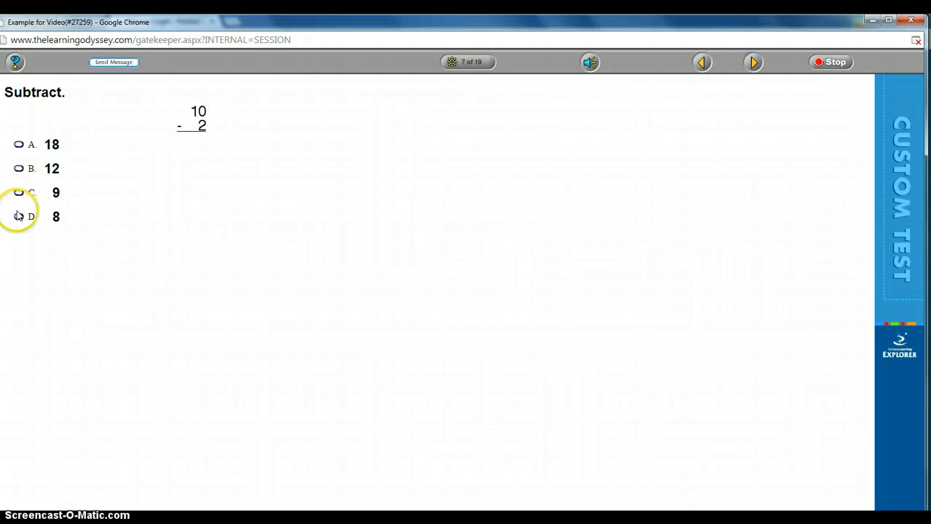
Step: Answer the subtraction questions with 8 for 10 - 2 and 4 for 9 - 5, and continue to question 9
click(18, 217)
click(753, 62)
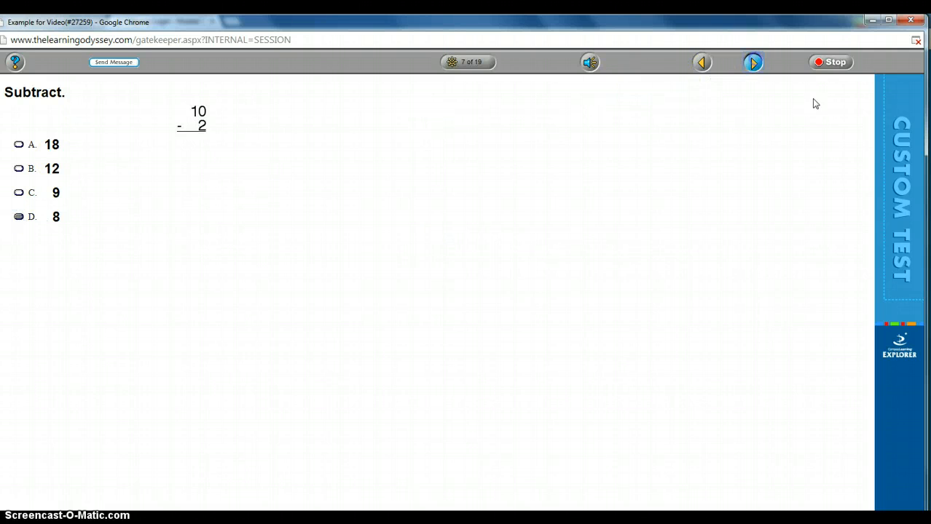
click(18, 159)
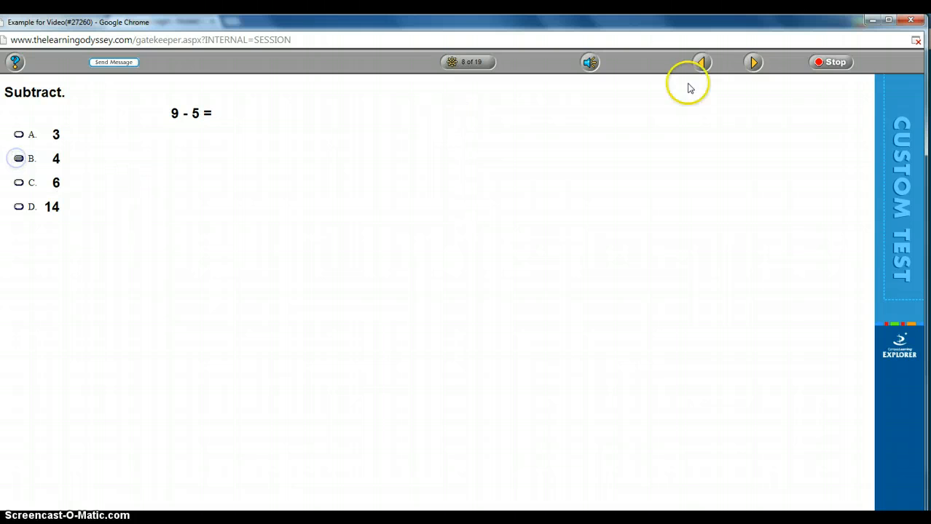
click(755, 70)
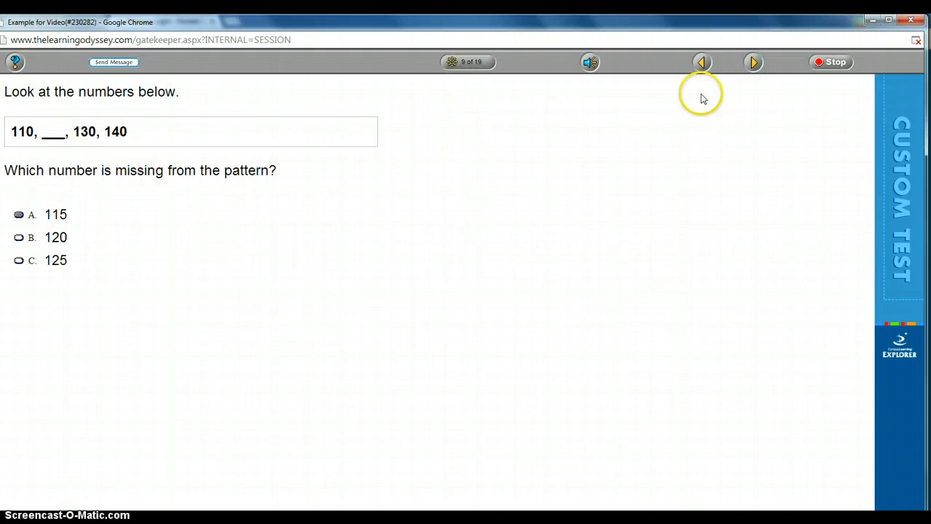
Step: Answer the number pattern questions 9 and 10 with 115 and 60, and questions 11 and 12 with 30 and 41
click(754, 63)
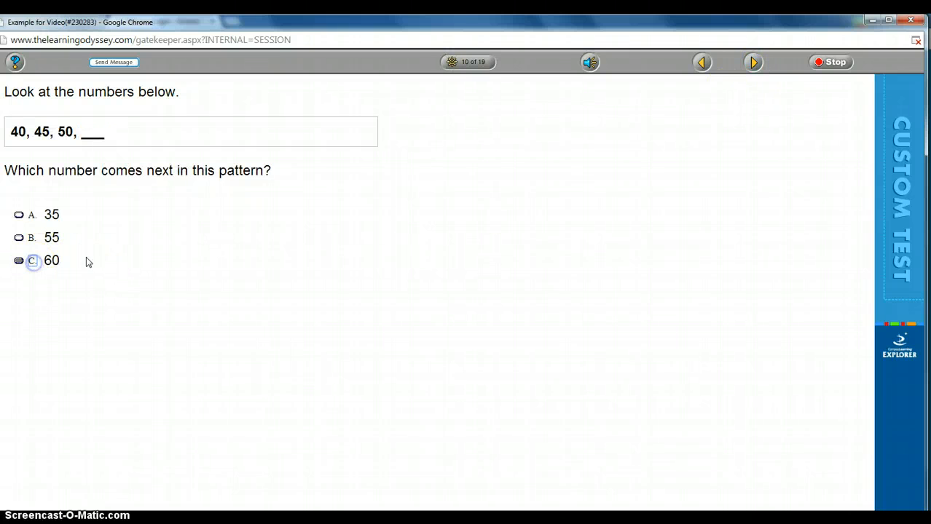
click(753, 63)
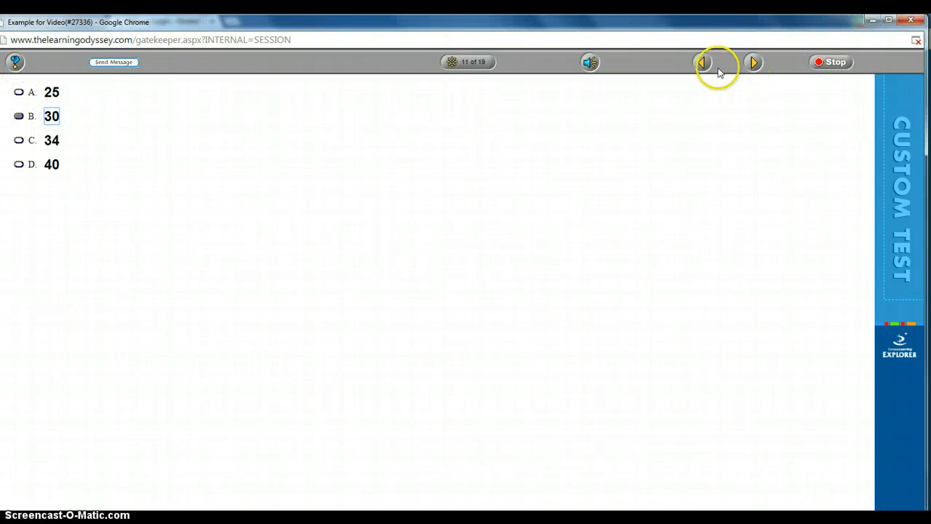
click(754, 64)
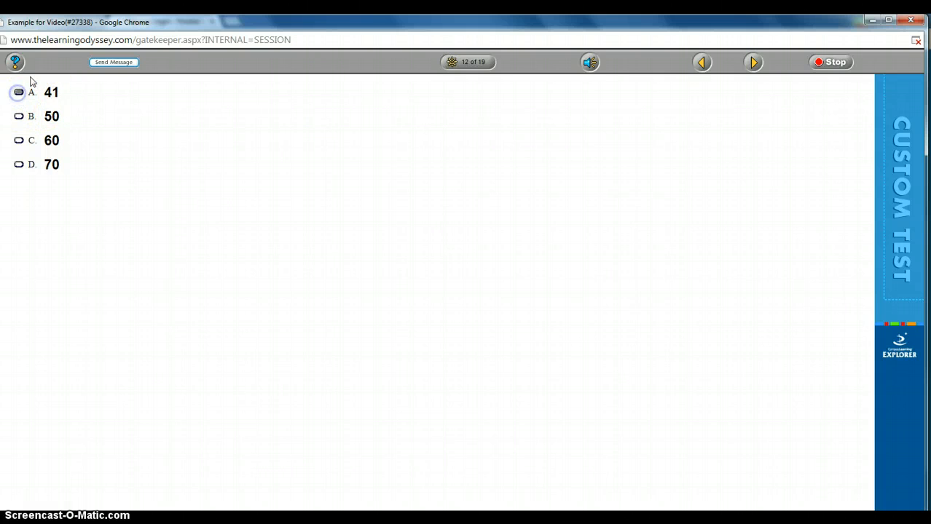
click(755, 63)
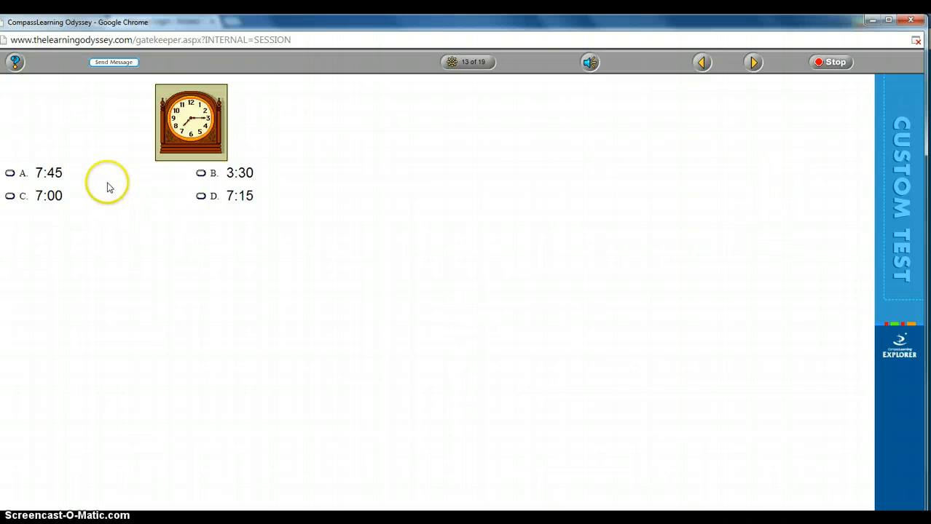
Step: Answer the clock-reading questions 13 to 15 with 7:45, 9:30 and 2:45, and continue to question 16
click(51, 172)
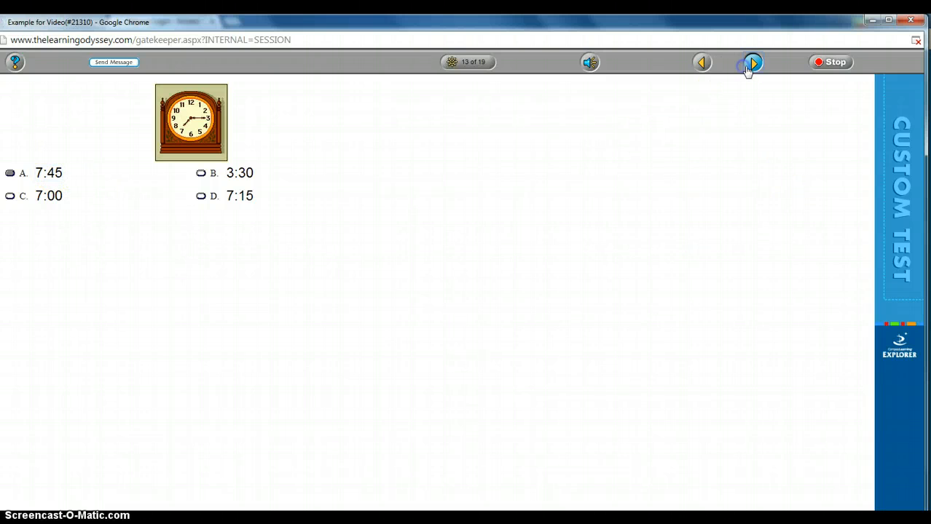
click(750, 65)
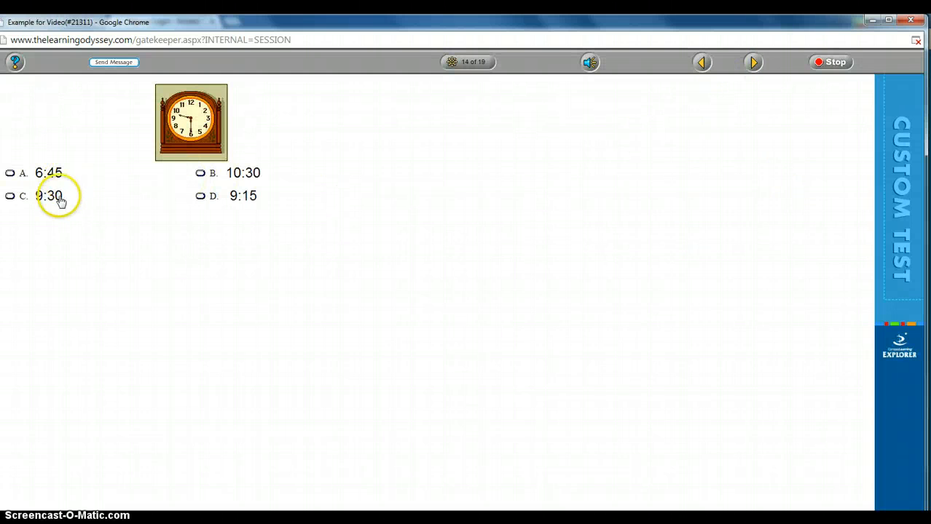
click(60, 200)
click(752, 64)
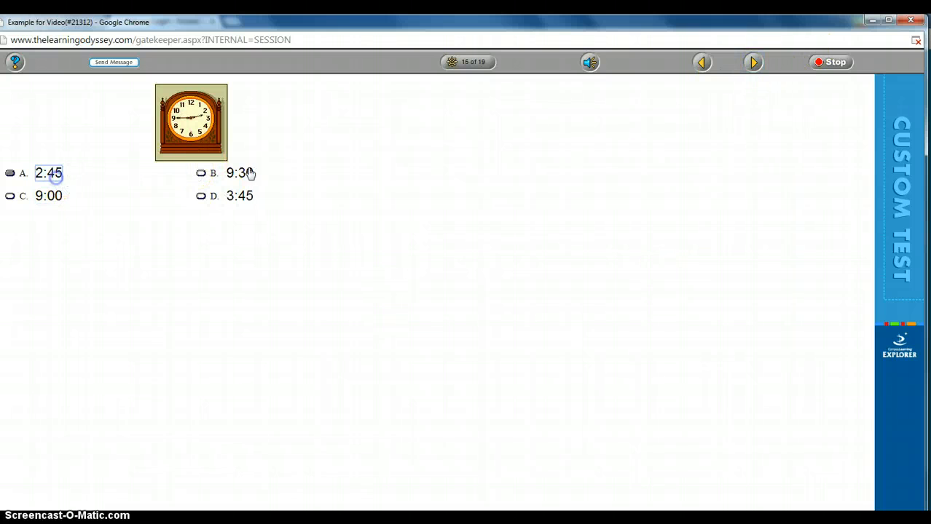
click(750, 64)
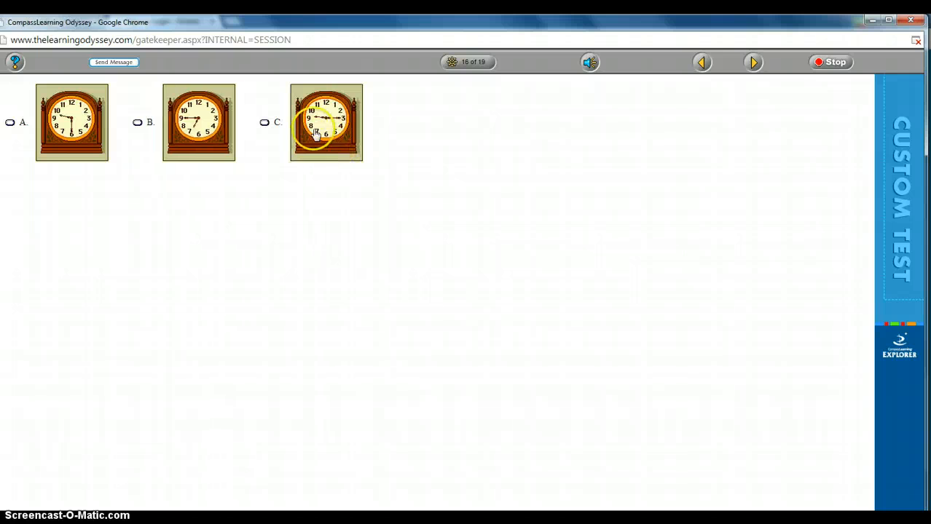
Step: Answer questions 16 to 19 with clock C, the 4:00 digital clock, 10:05 and alarm clock A
click(275, 123)
click(753, 63)
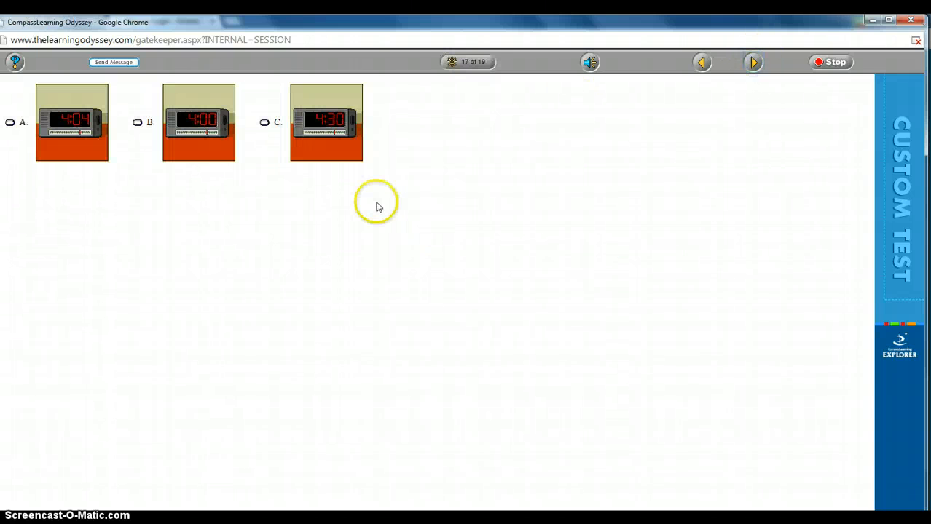
click(143, 128)
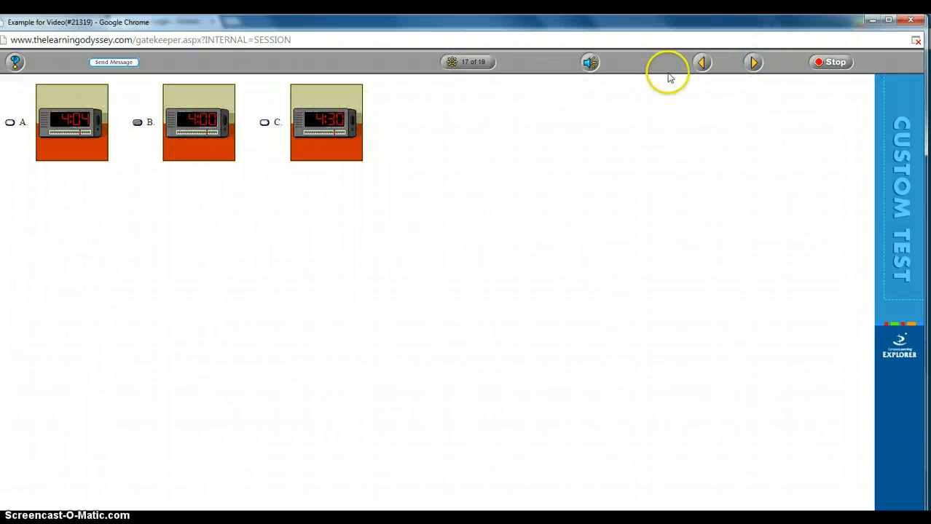
click(753, 63)
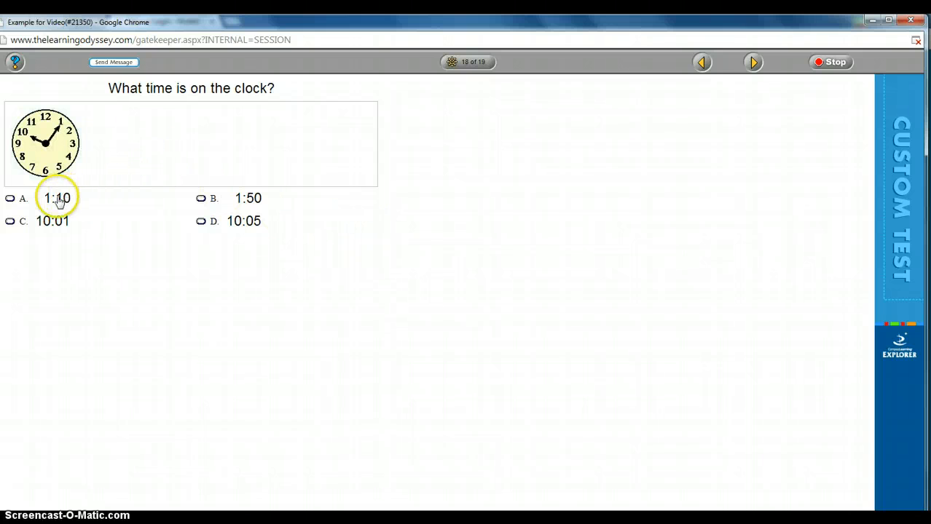
click(212, 220)
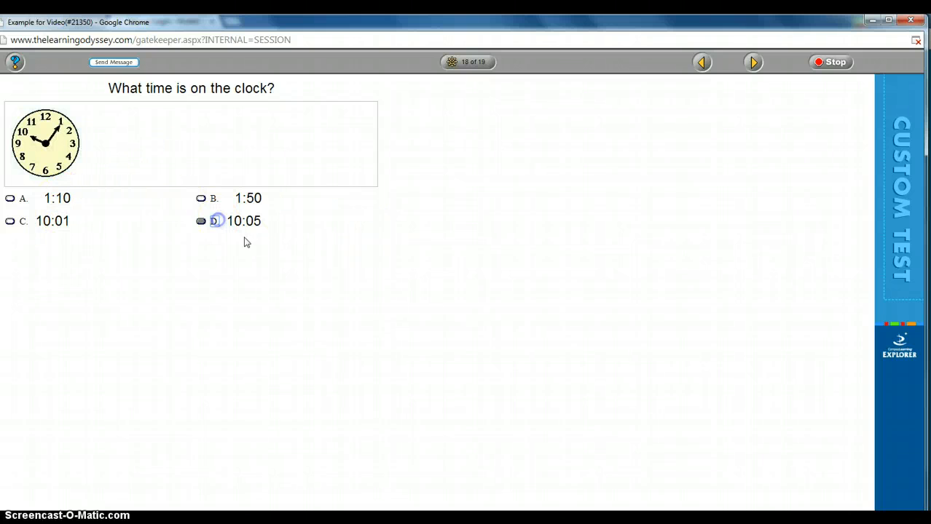
click(753, 62)
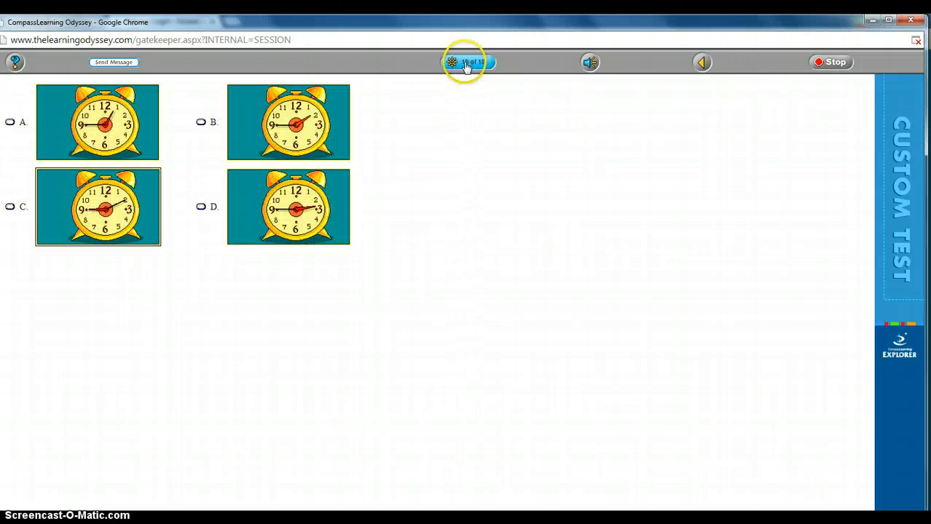
click(12, 124)
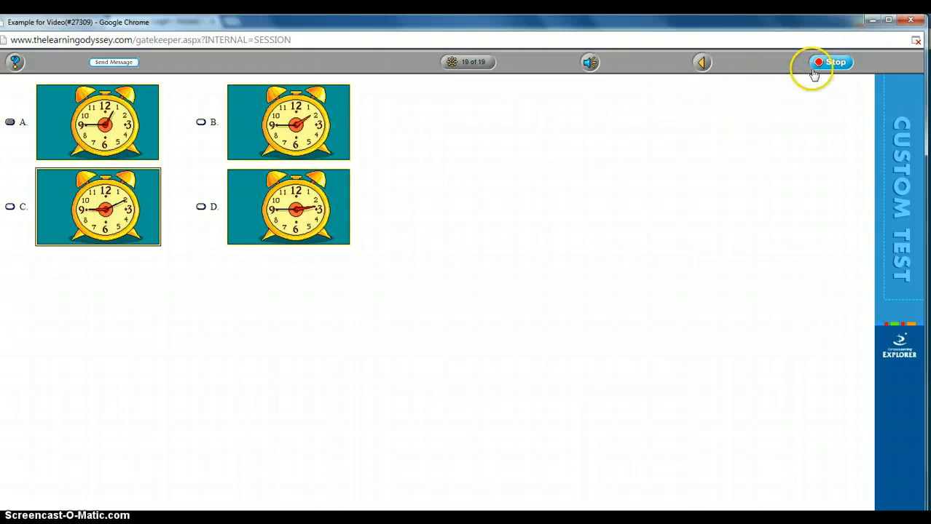
Step: Review the marked answers in the Test Navigator, and turn in the finished test
click(470, 63)
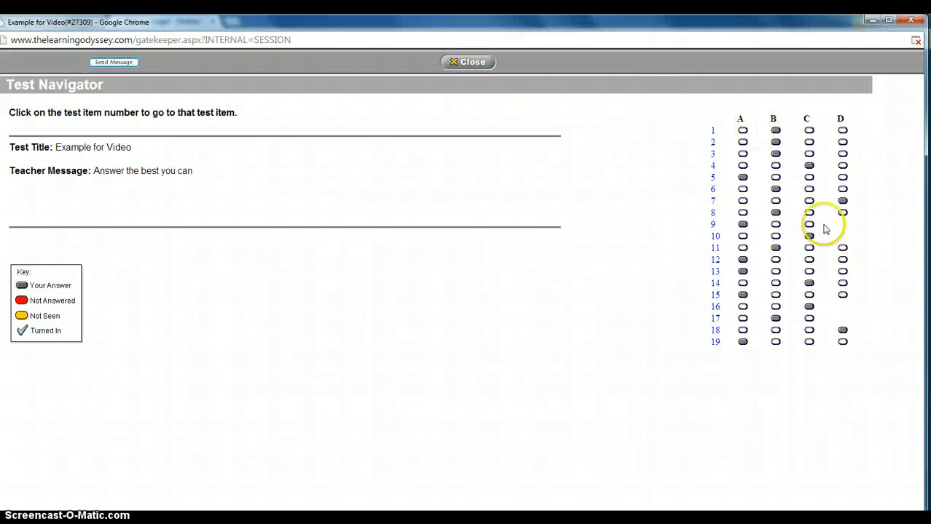
click(469, 62)
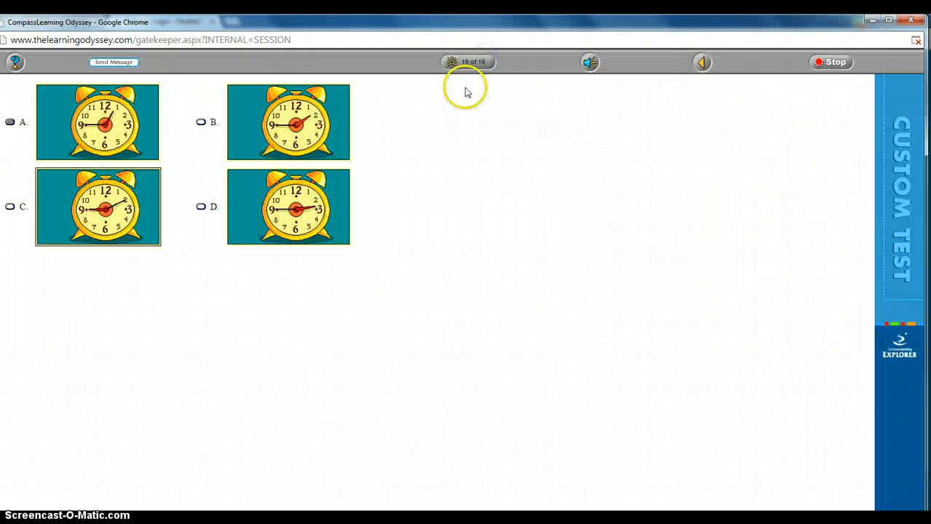
click(821, 62)
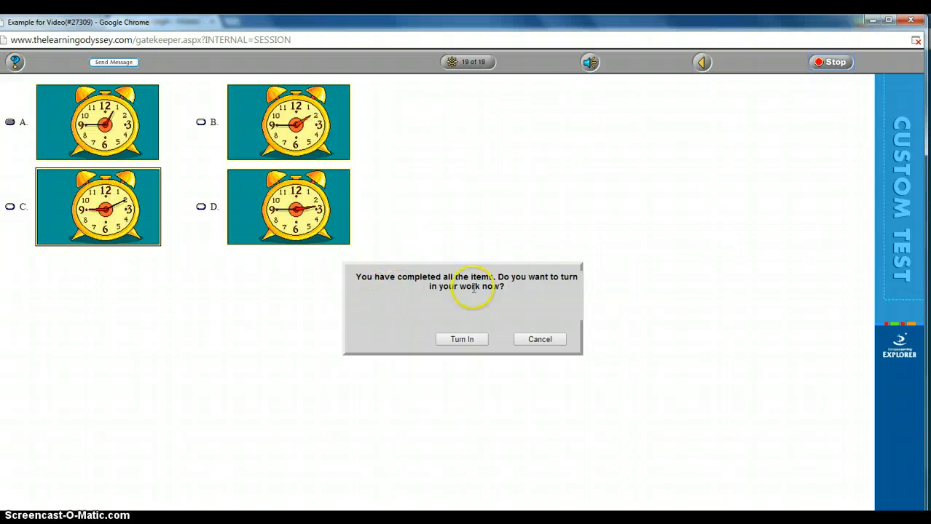
click(462, 340)
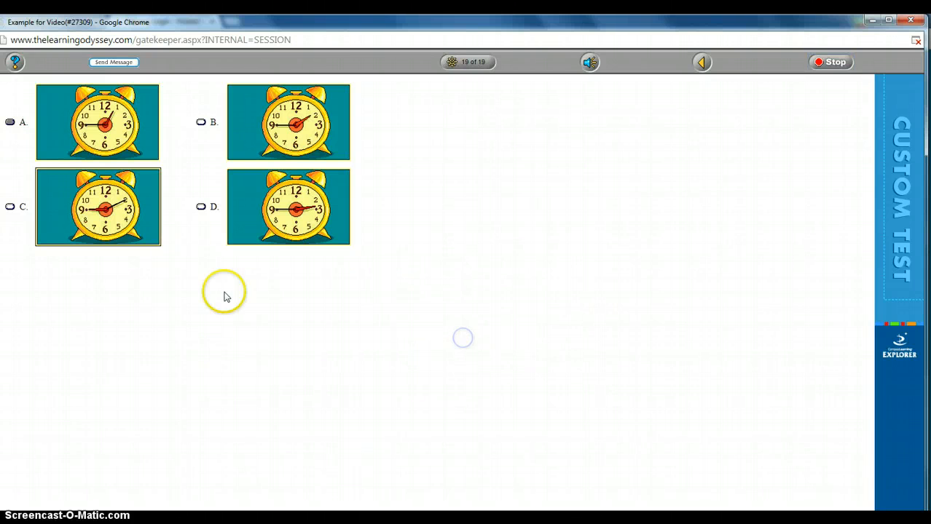